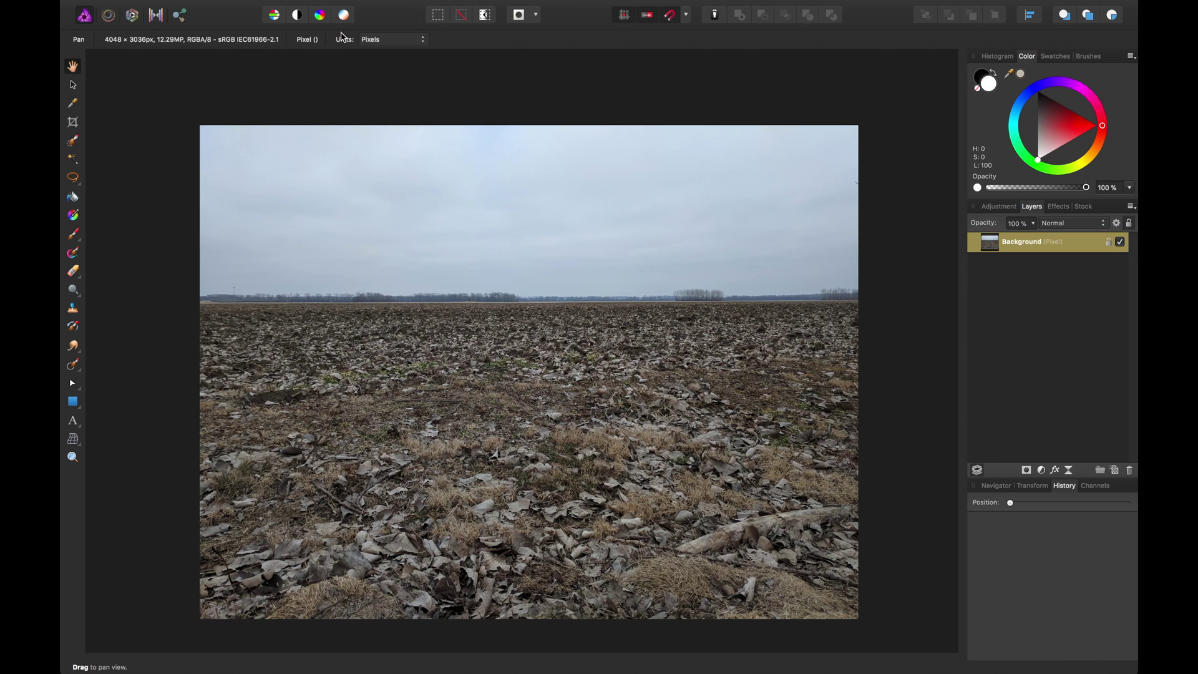
# - Show the Macro panel from View > Studio and dock it at the left
pyautogui.moveTo(393, 5)
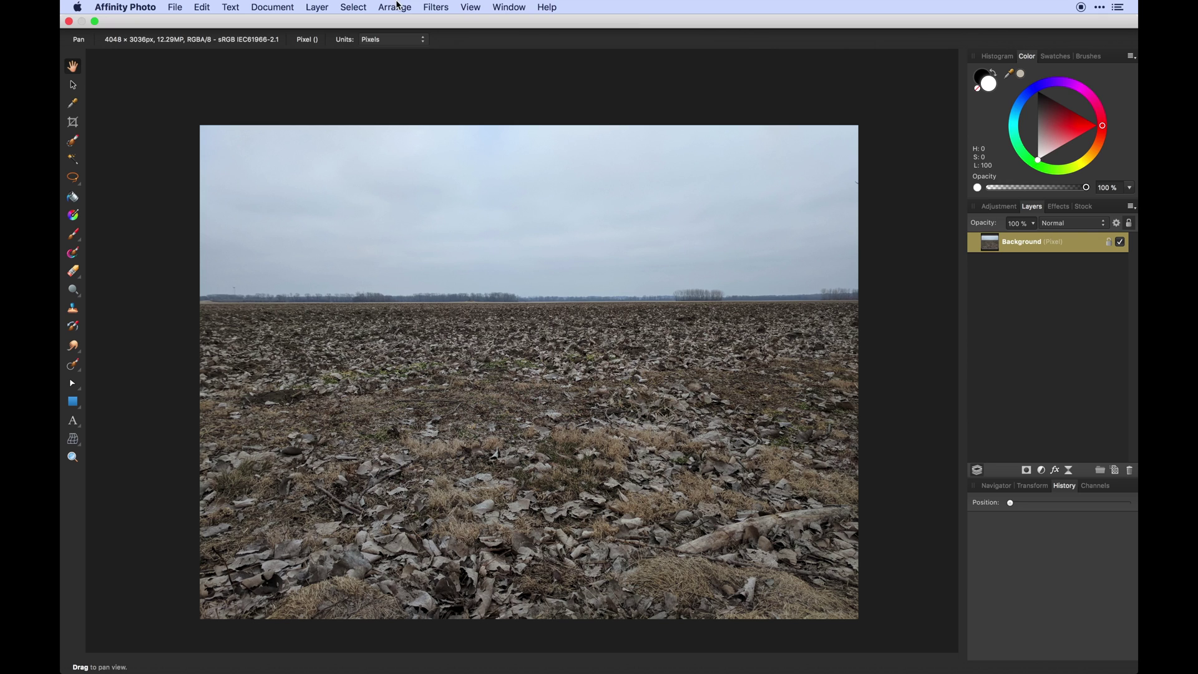
pyautogui.click(462, 7)
pyautogui.moveTo(549, 334)
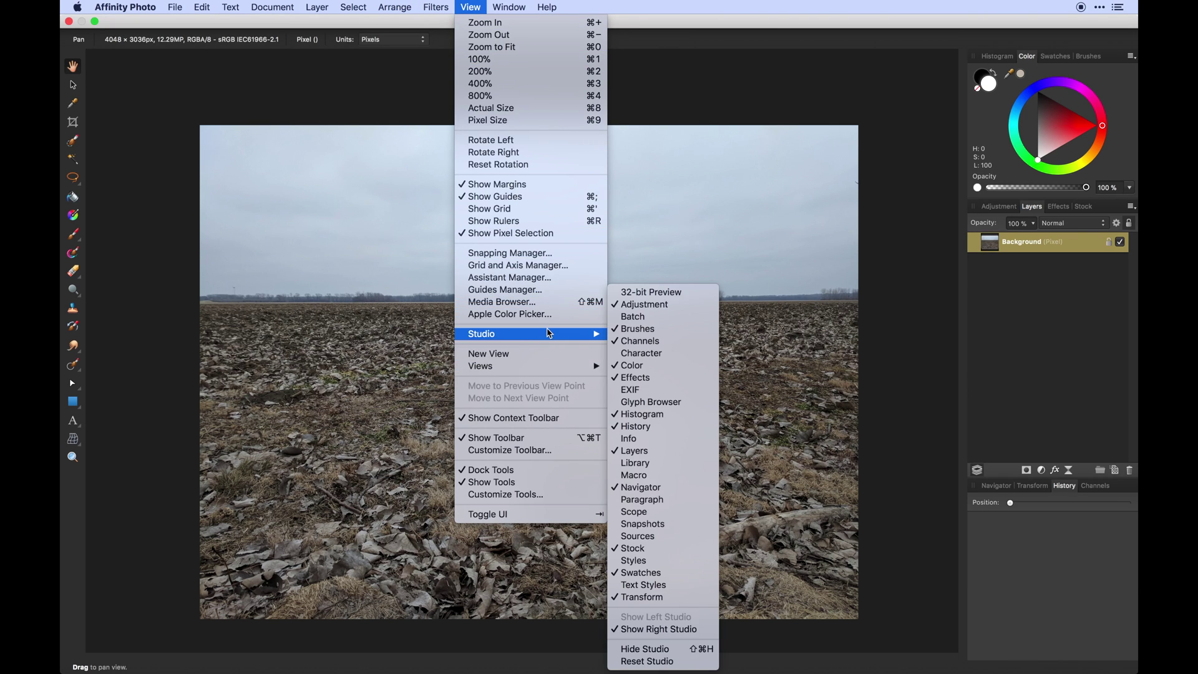
pyautogui.click(633, 475)
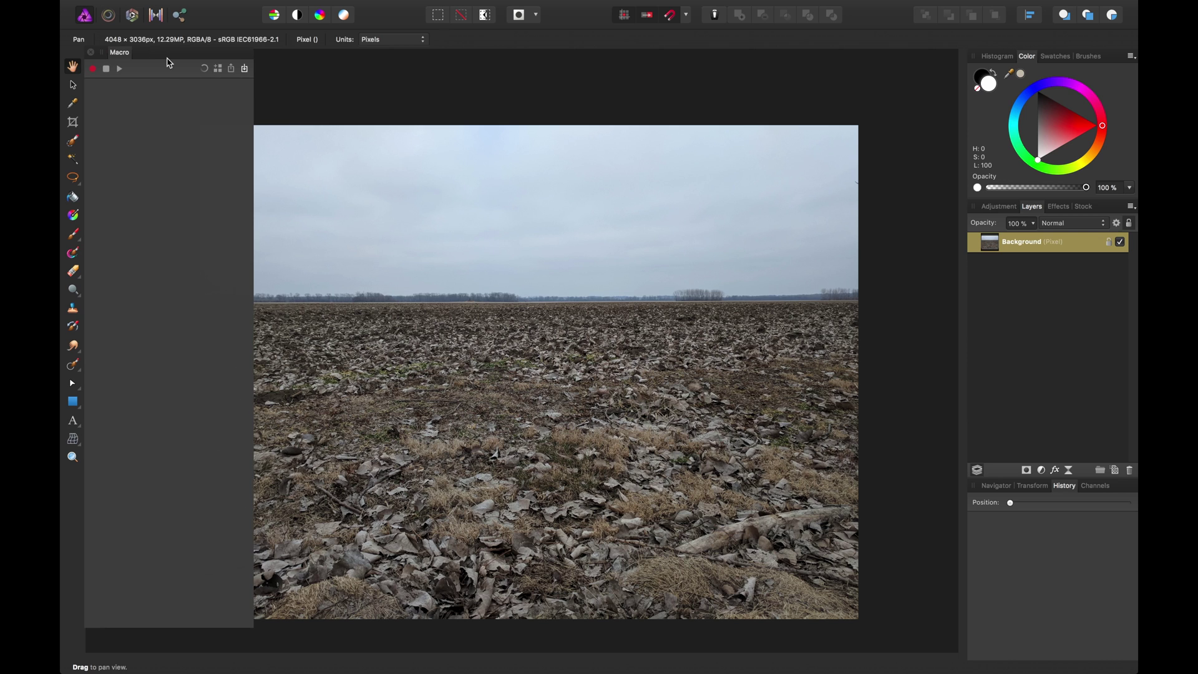
pyautogui.moveTo(108, 56); pyautogui.dragTo(96, 62)
pyautogui.click(469, 7)
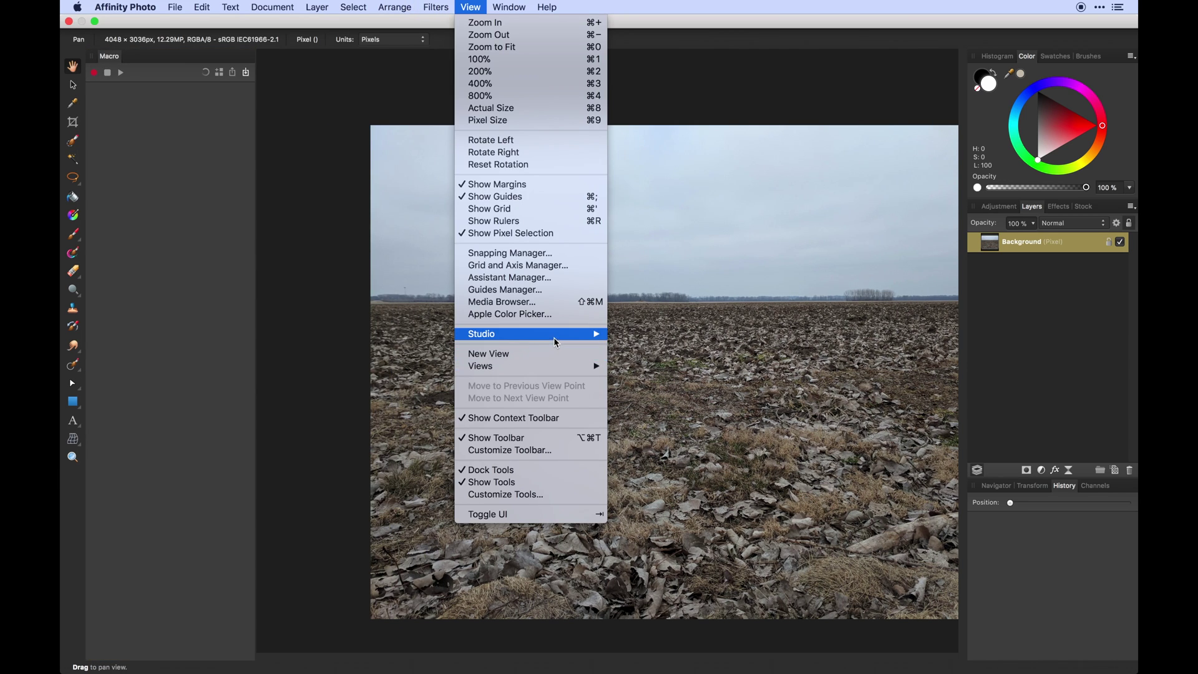
# - Show the macro Library panel listing defaults like Convert to sRGB and Flip Vertical
pyautogui.moveTo(556, 342)
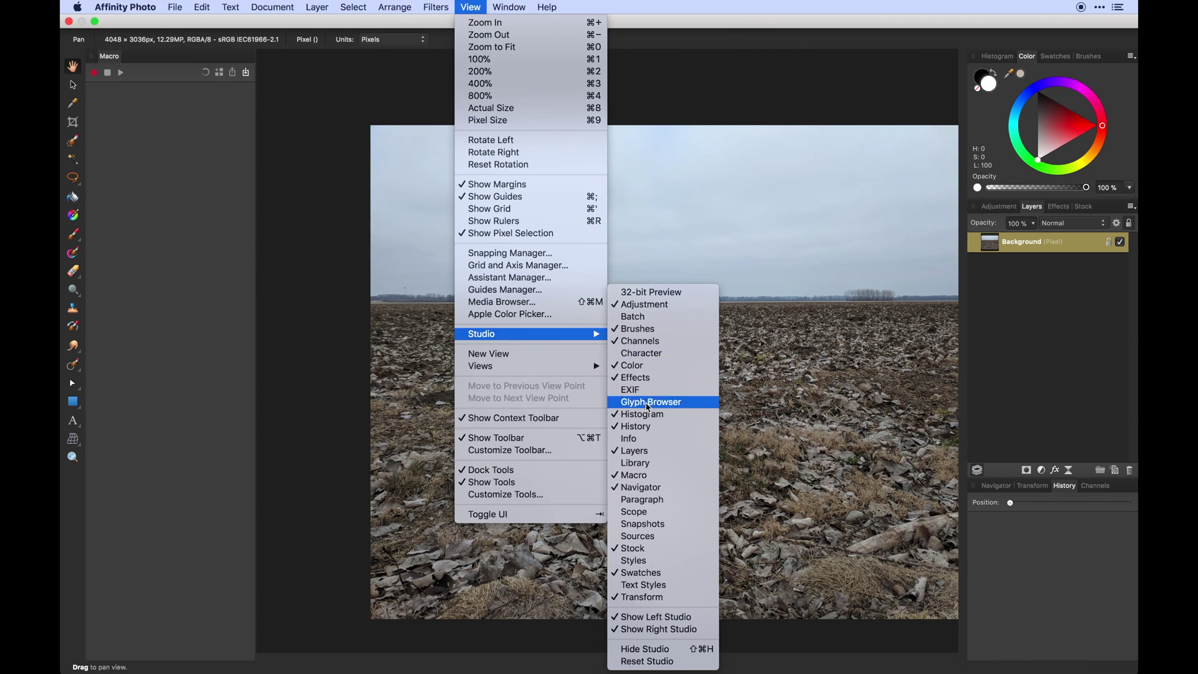
pyautogui.click(661, 466)
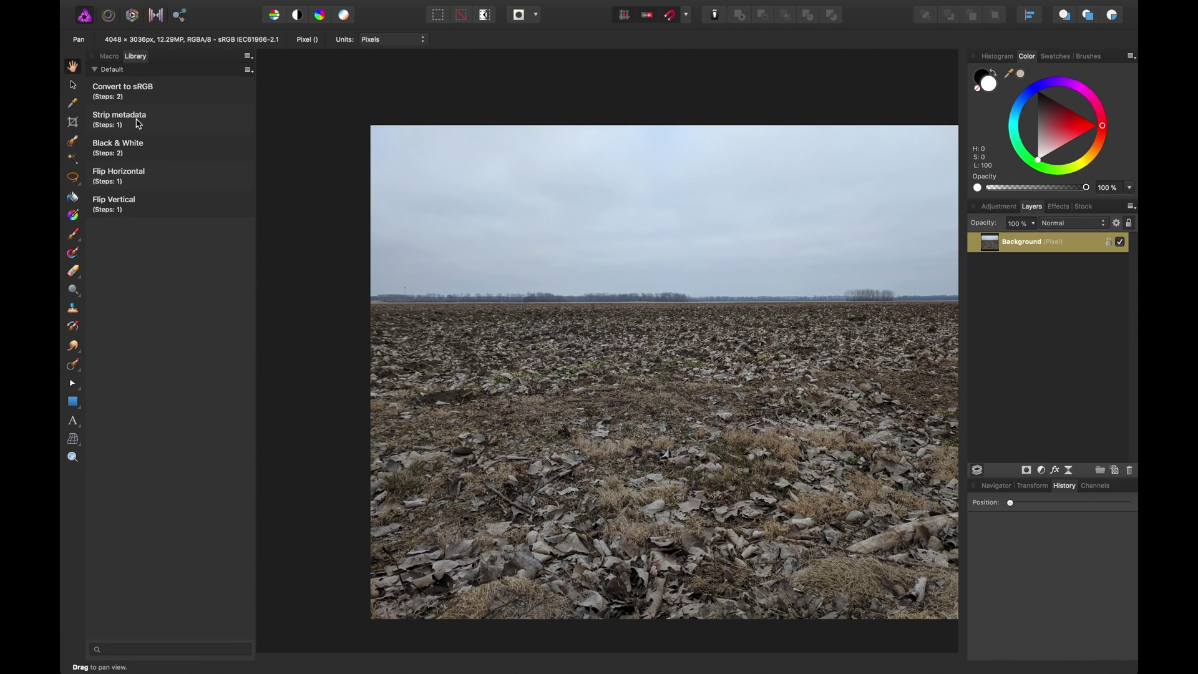
pyautogui.moveTo(730, 200); pyautogui.dragTo(642, 186)
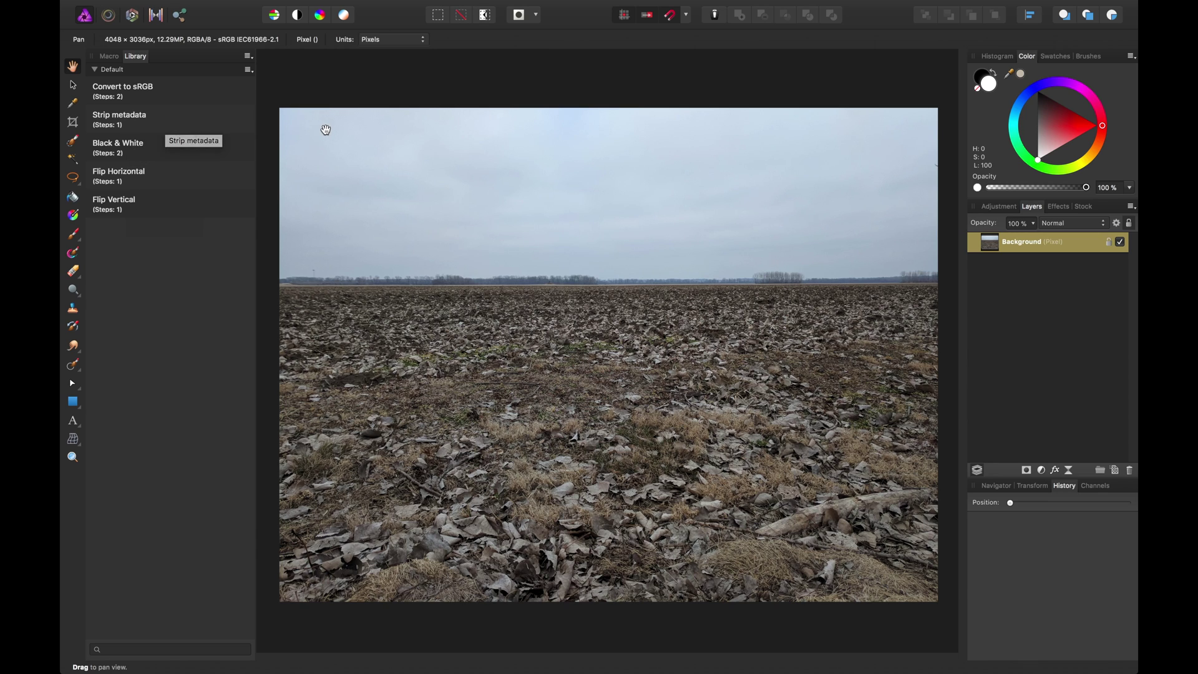
# - Check the Library tab, then return to the empty Macro recorder tab
pyautogui.click(109, 56)
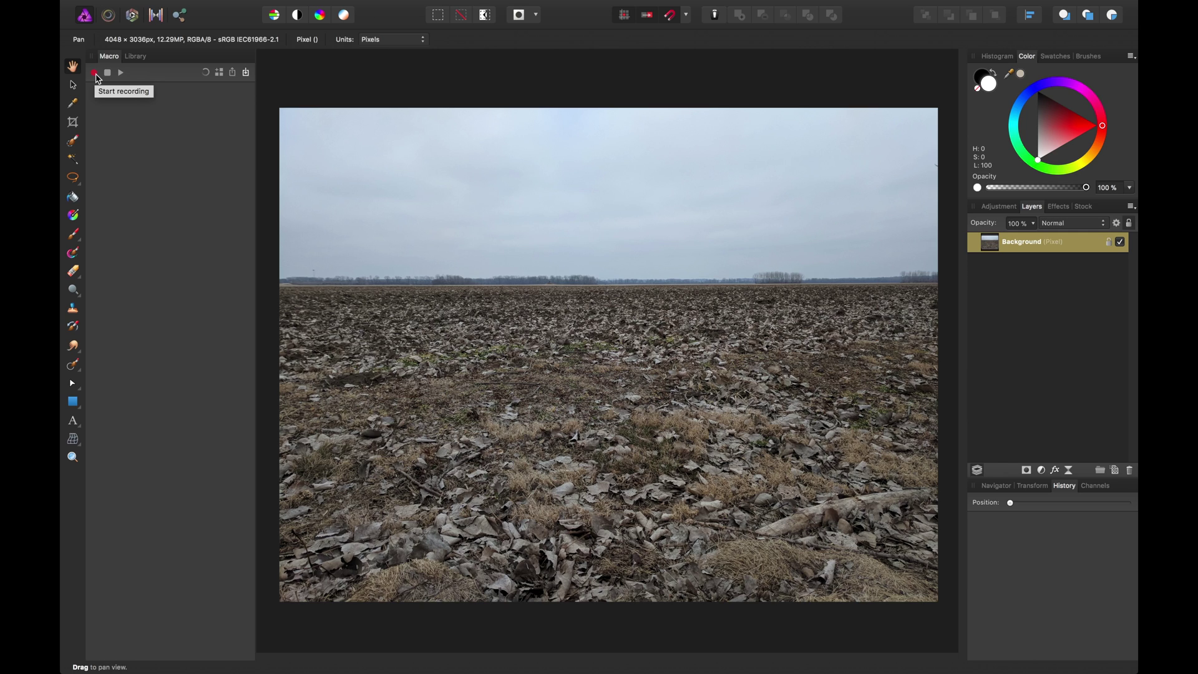
pyautogui.click(95, 73)
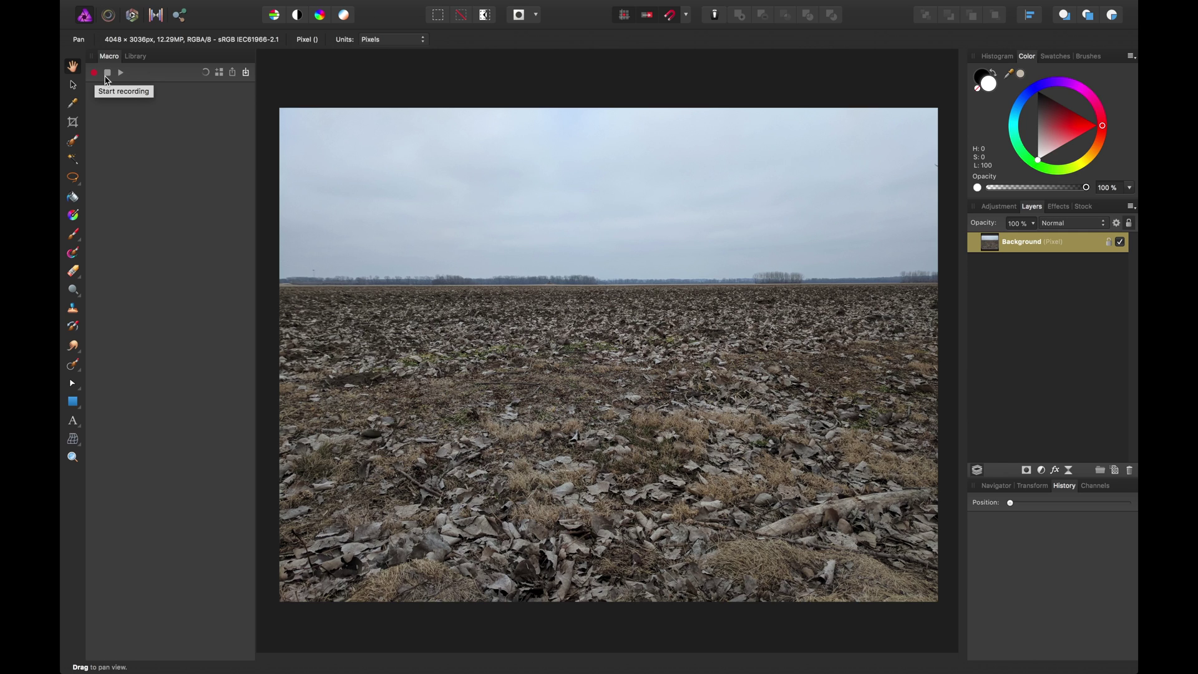
pyautogui.click(139, 56)
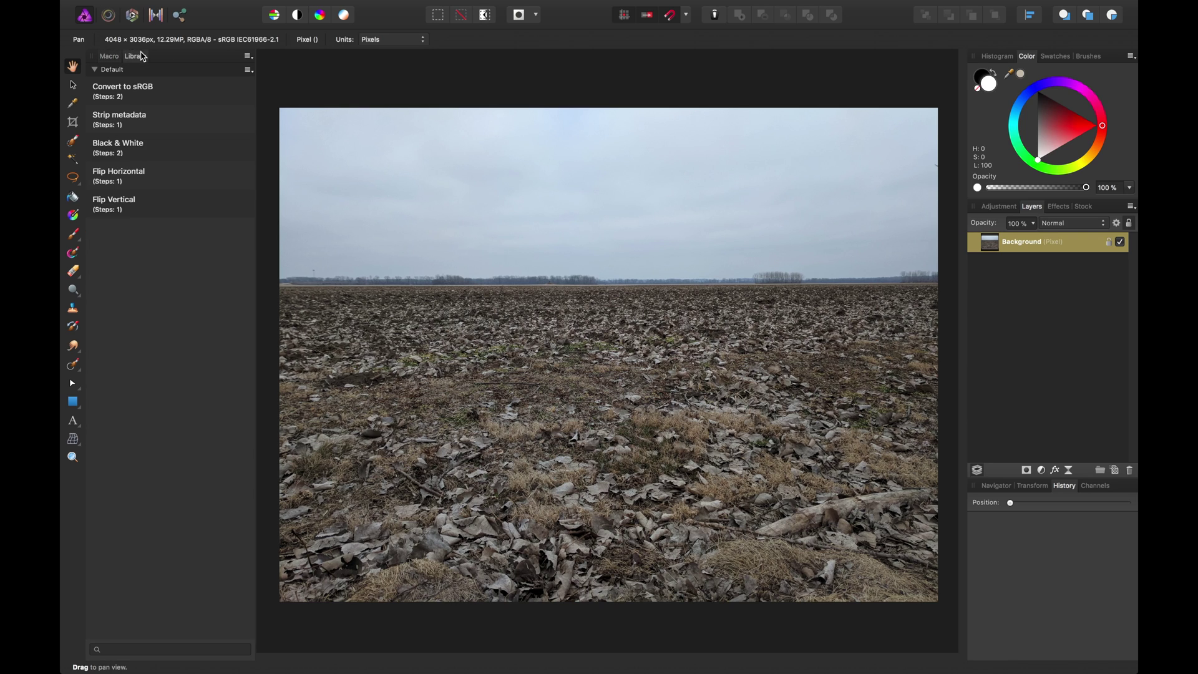
pyautogui.click(109, 56)
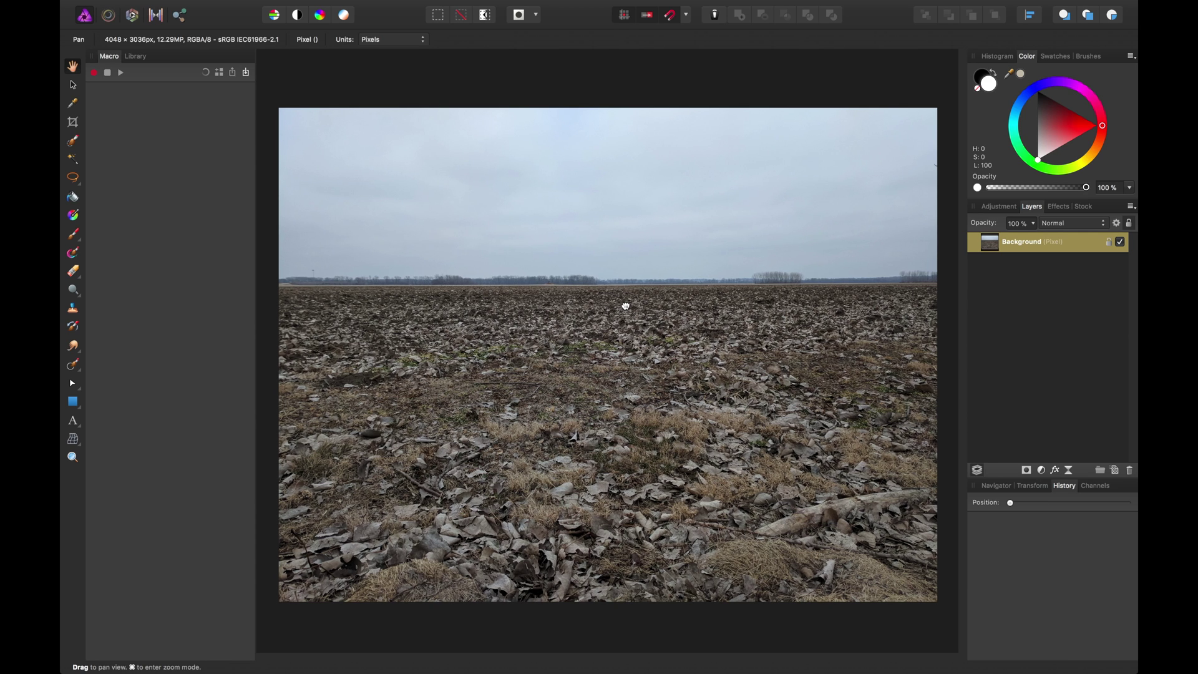
pyautogui.moveTo(626, 305); pyautogui.dragTo(624, 303)
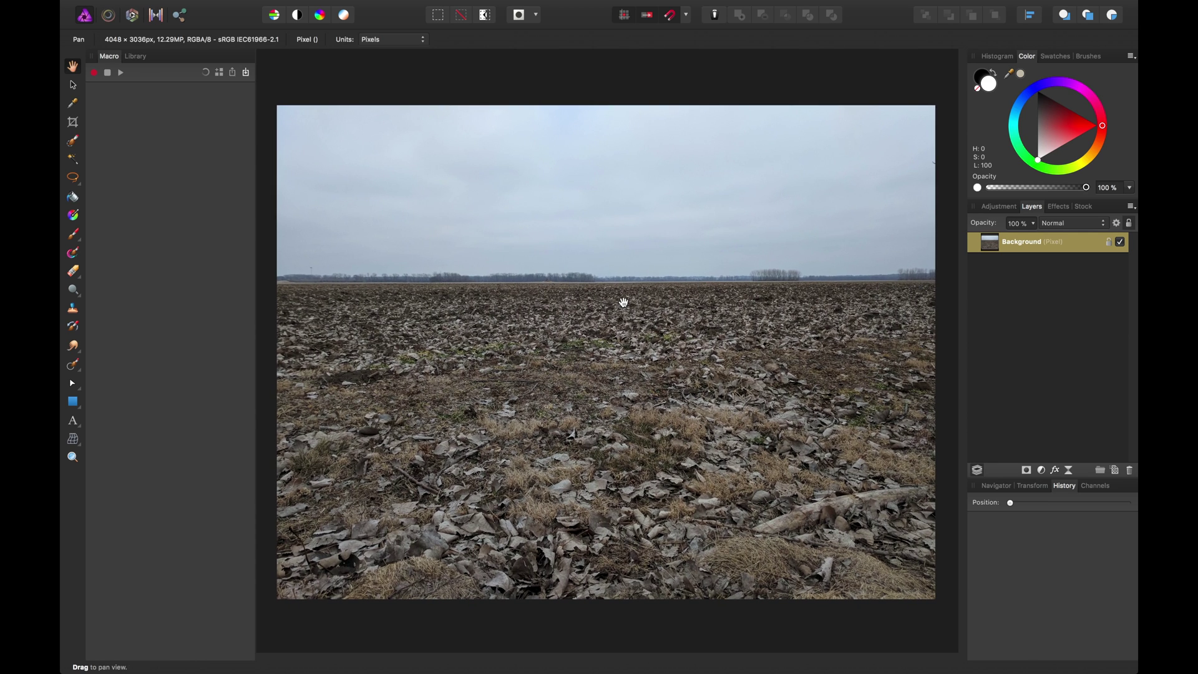
# - Start recording and add a Levels adjustment with black 1%, white 96%, gamma 0.954
pyautogui.click(94, 73)
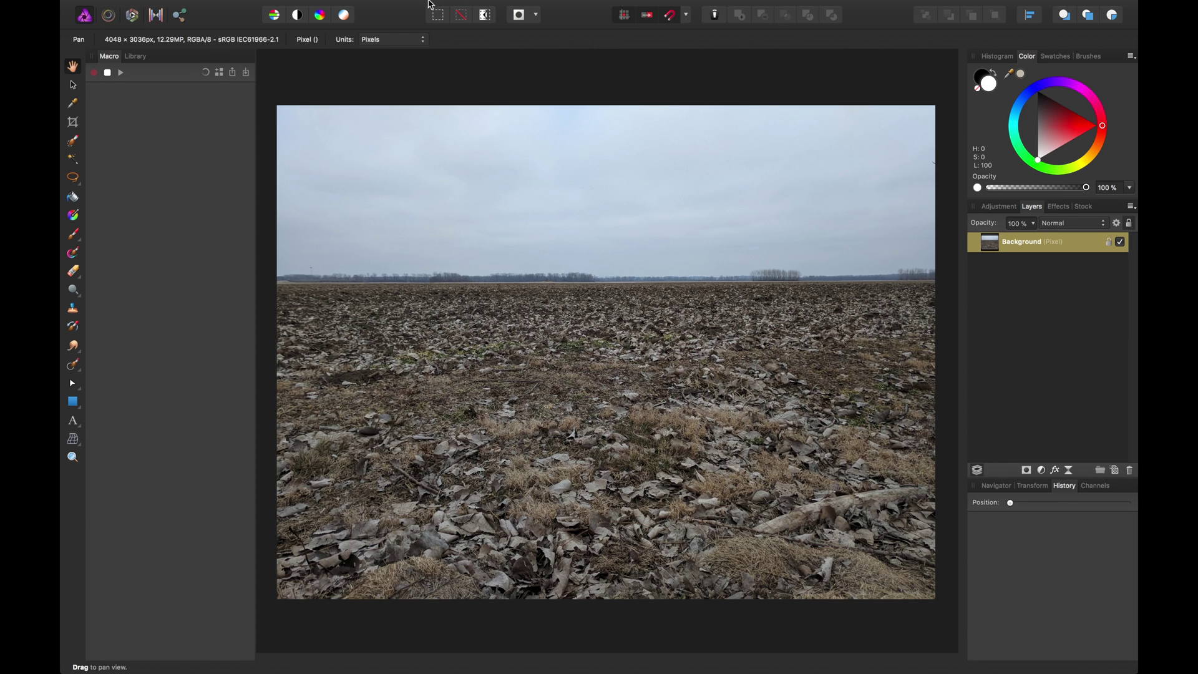
pyautogui.moveTo(429, 5)
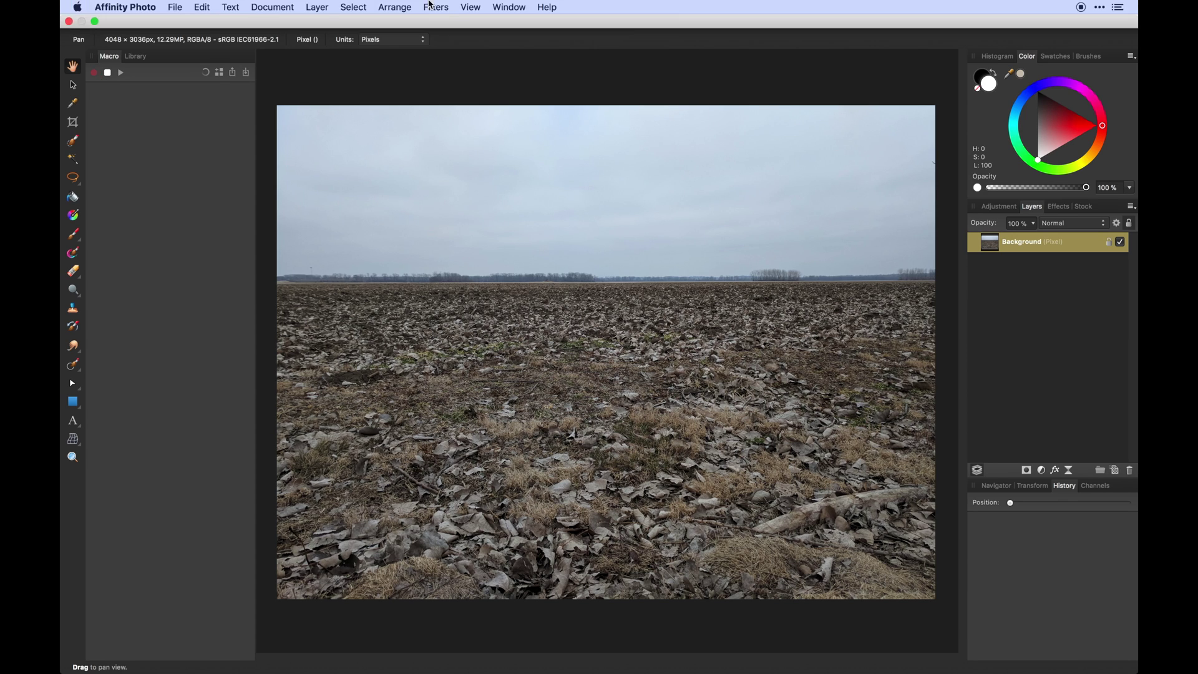
pyautogui.click(320, 7)
pyautogui.moveTo(372, 116)
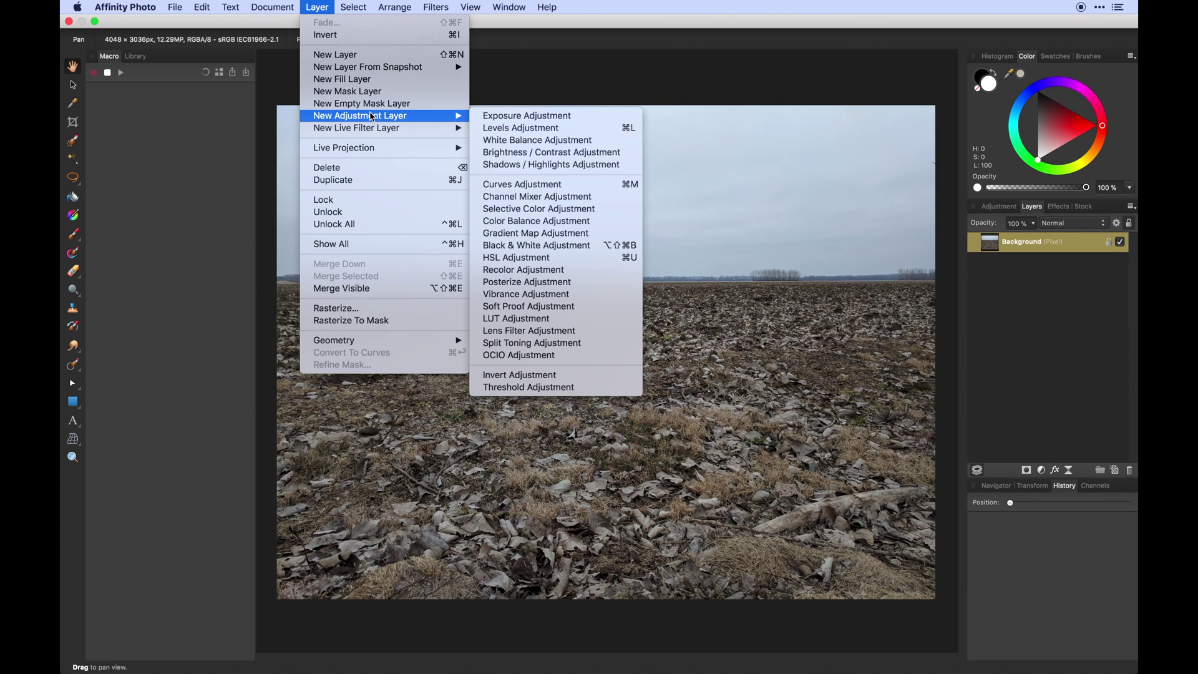
pyautogui.click(539, 128)
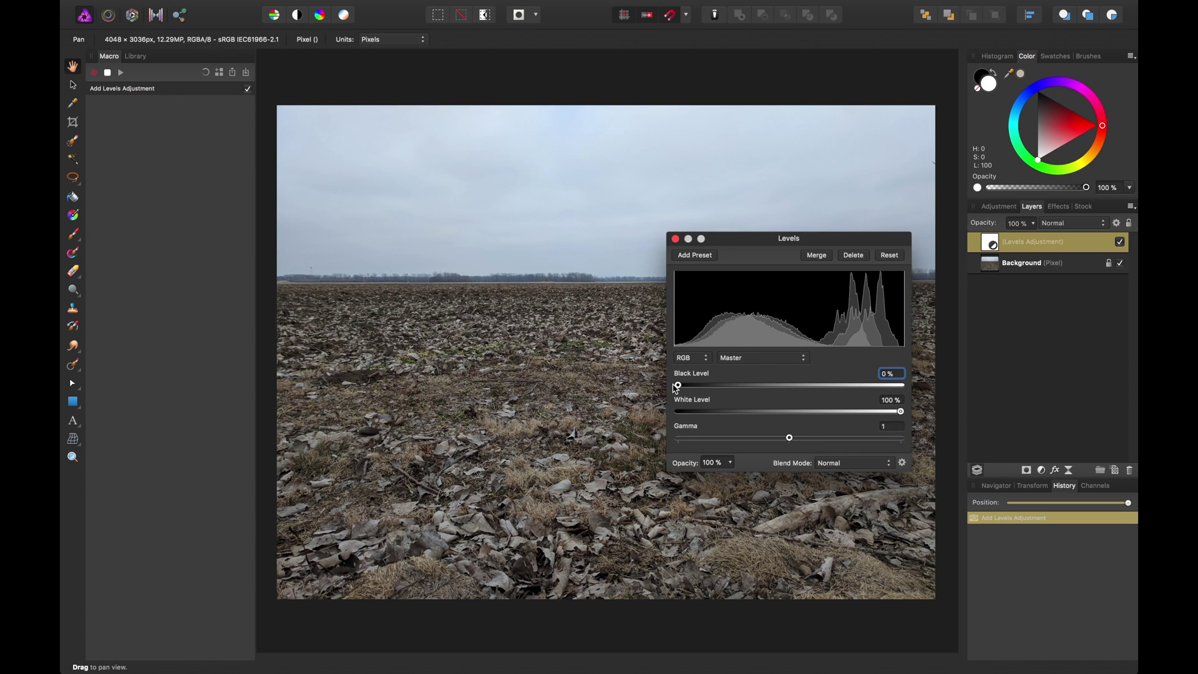
pyautogui.moveTo(676, 389); pyautogui.dragTo(679, 388)
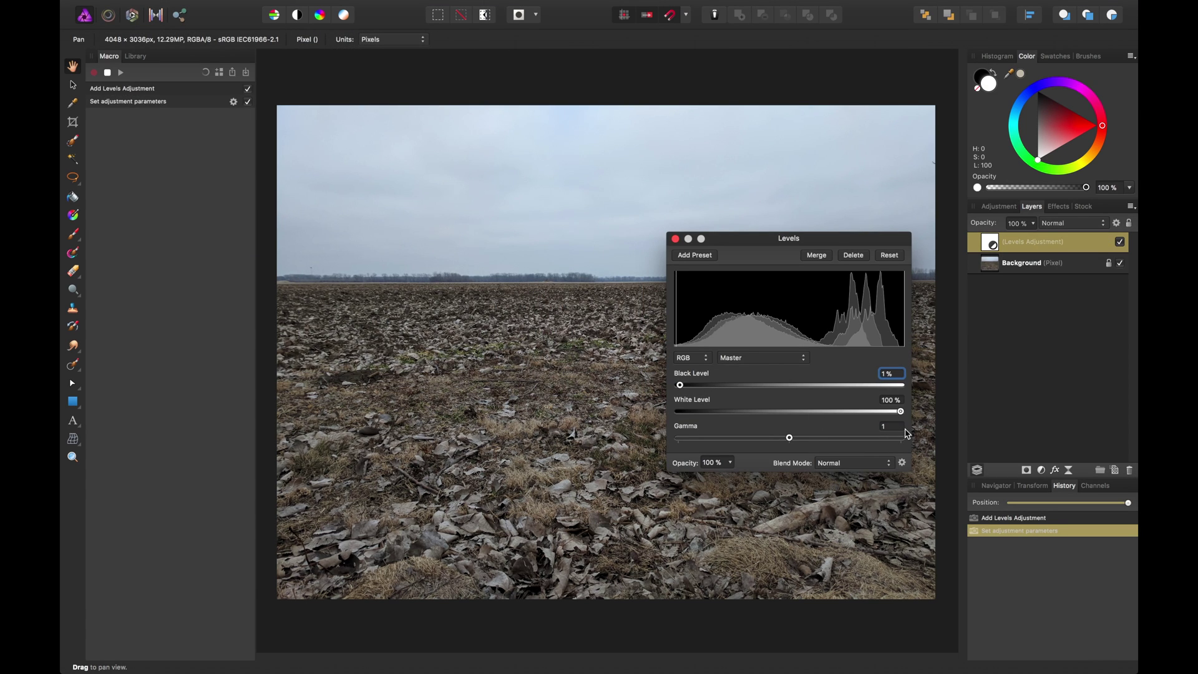
pyautogui.moveTo(901, 412); pyautogui.dragTo(891, 414)
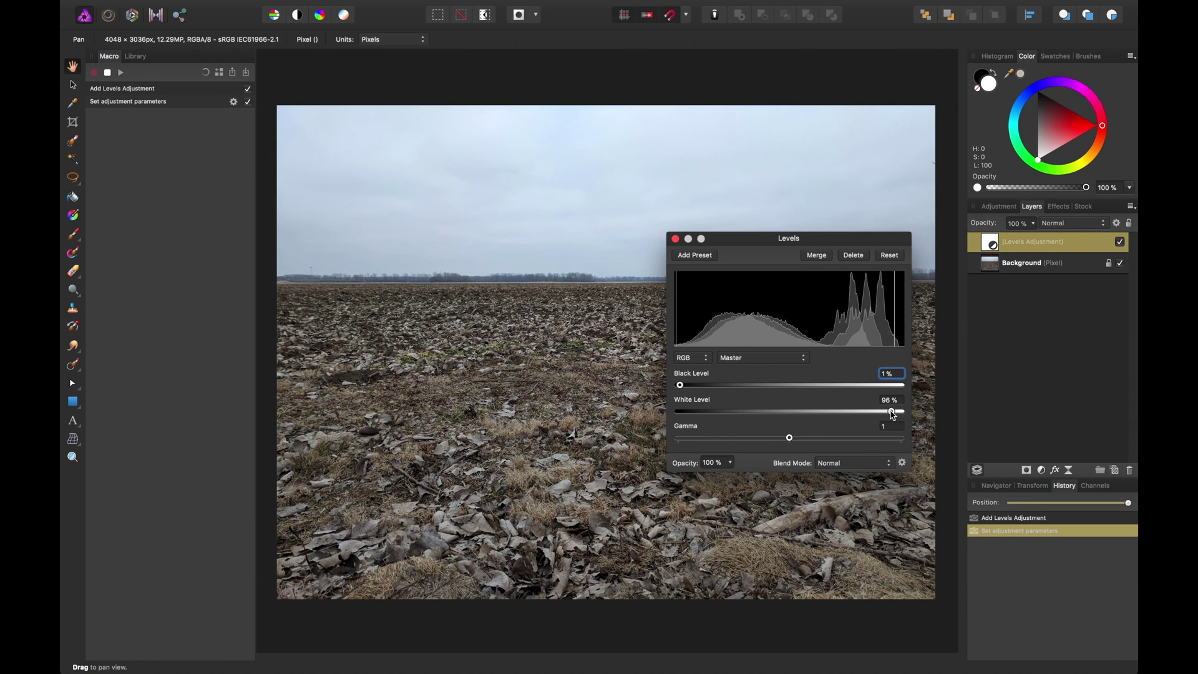
pyautogui.moveTo(789, 438); pyautogui.dragTo(785, 438)
pyautogui.click(675, 238)
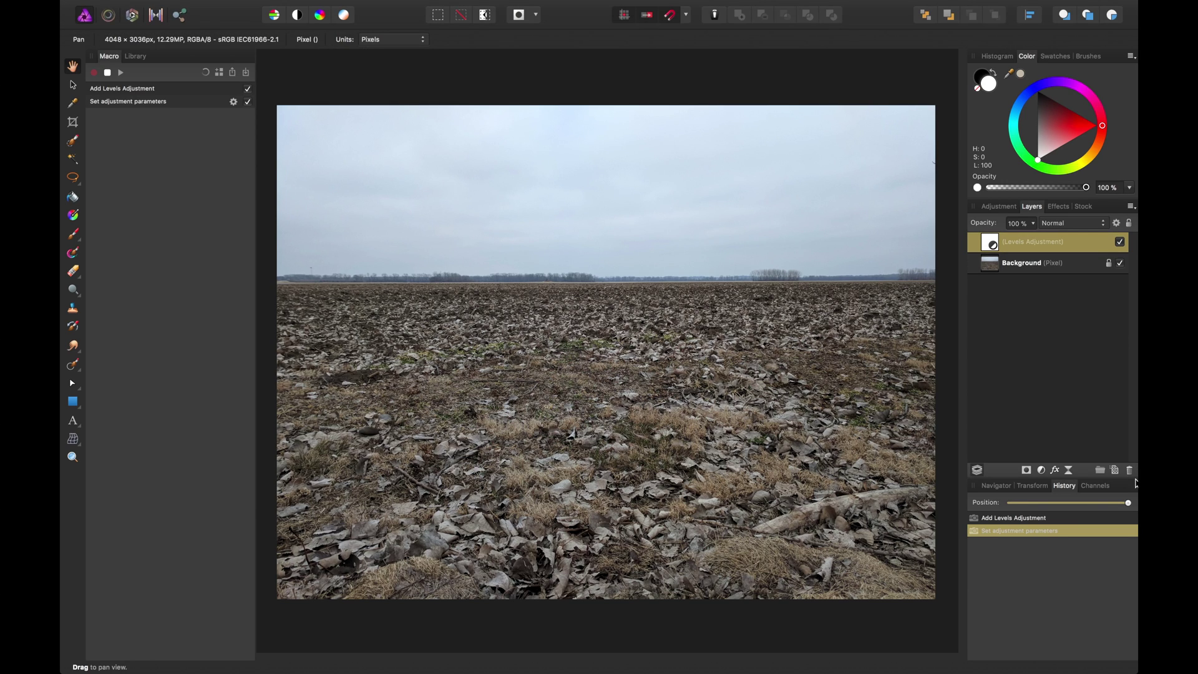
# - Add an HSL Shift adjustment layer with saturation shift raised to about 20%
pyautogui.click(1042, 471)
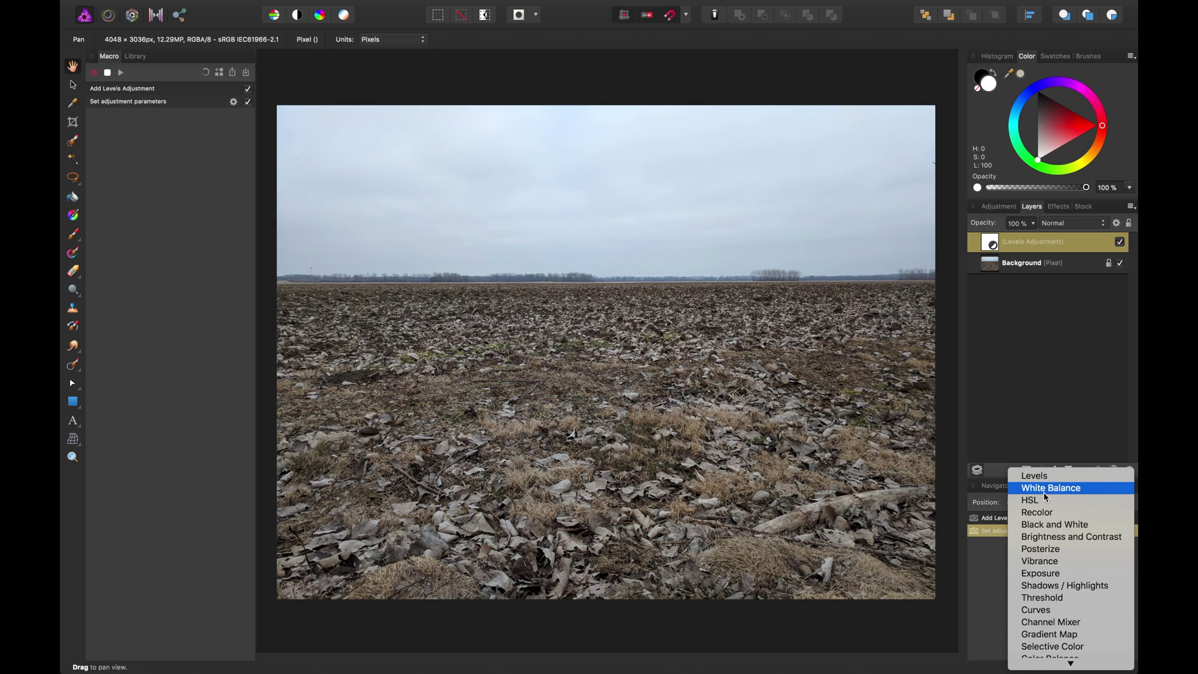
pyautogui.click(1011, 361)
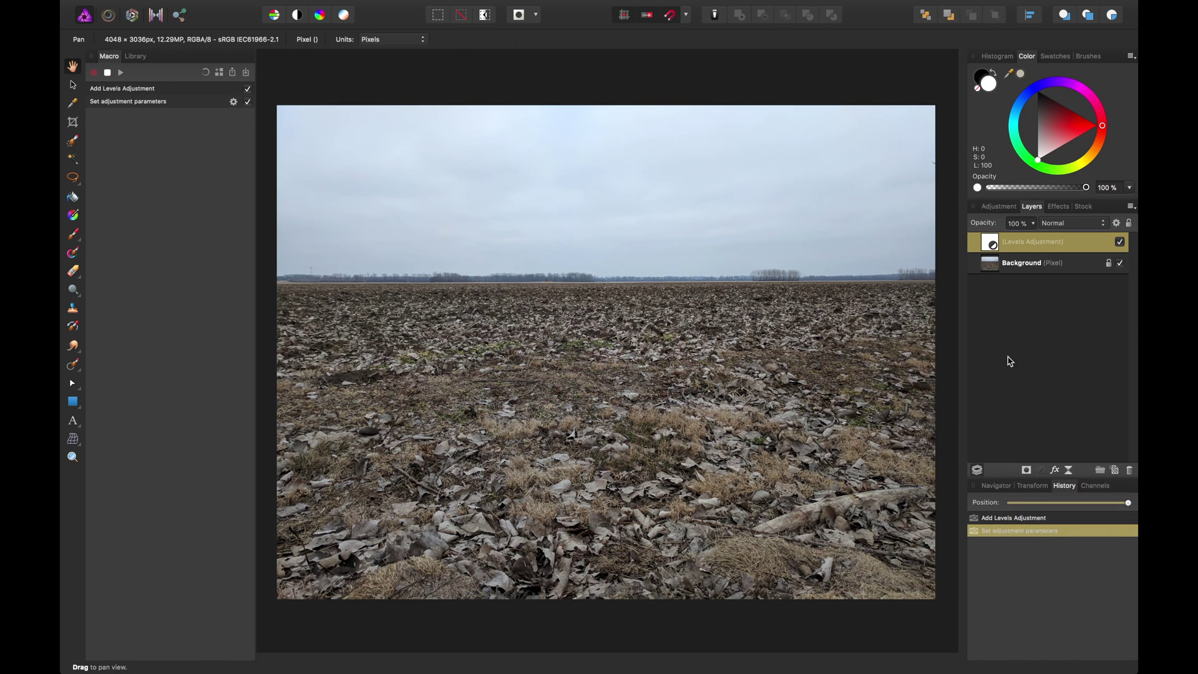
pyautogui.click(769, 413)
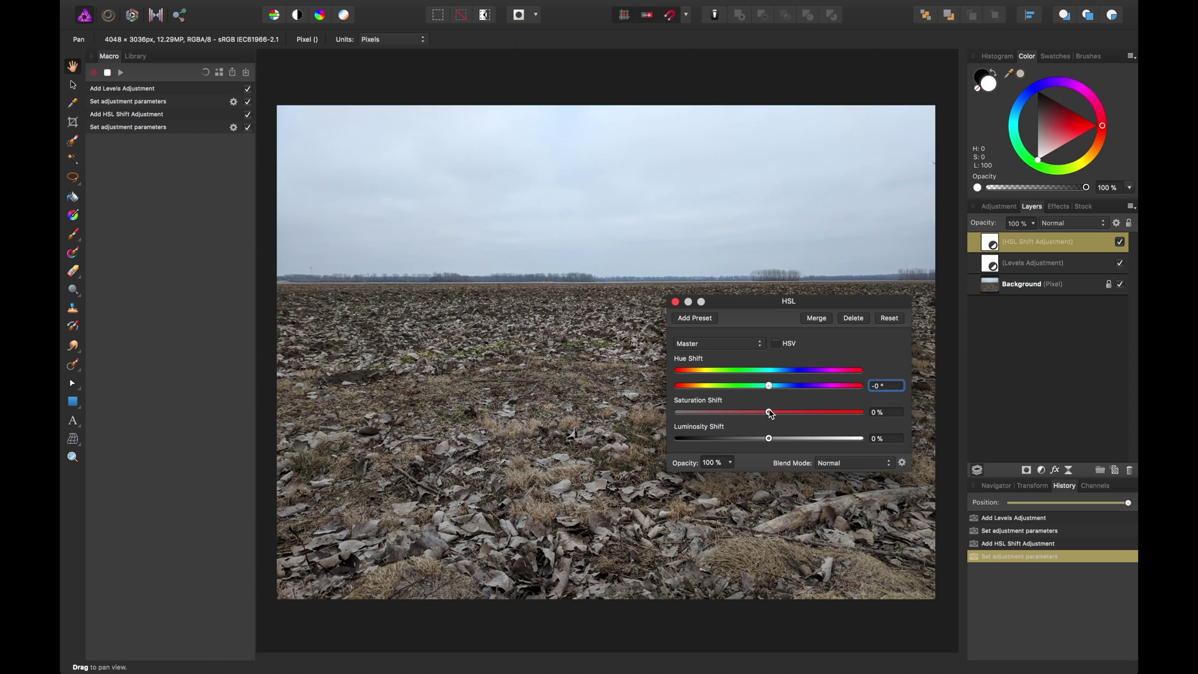
pyautogui.moveTo(771, 413); pyautogui.dragTo(788, 417)
pyautogui.moveTo(788, 417); pyautogui.dragTo(786, 417)
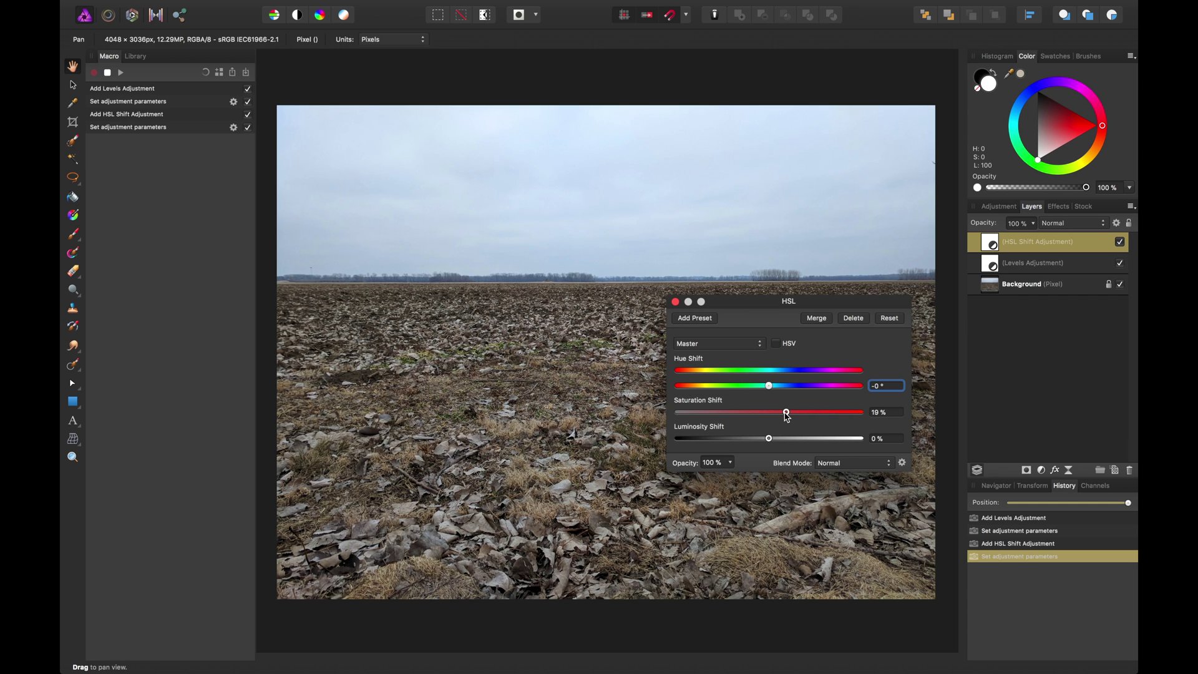
pyautogui.click(676, 302)
pyautogui.click(1041, 470)
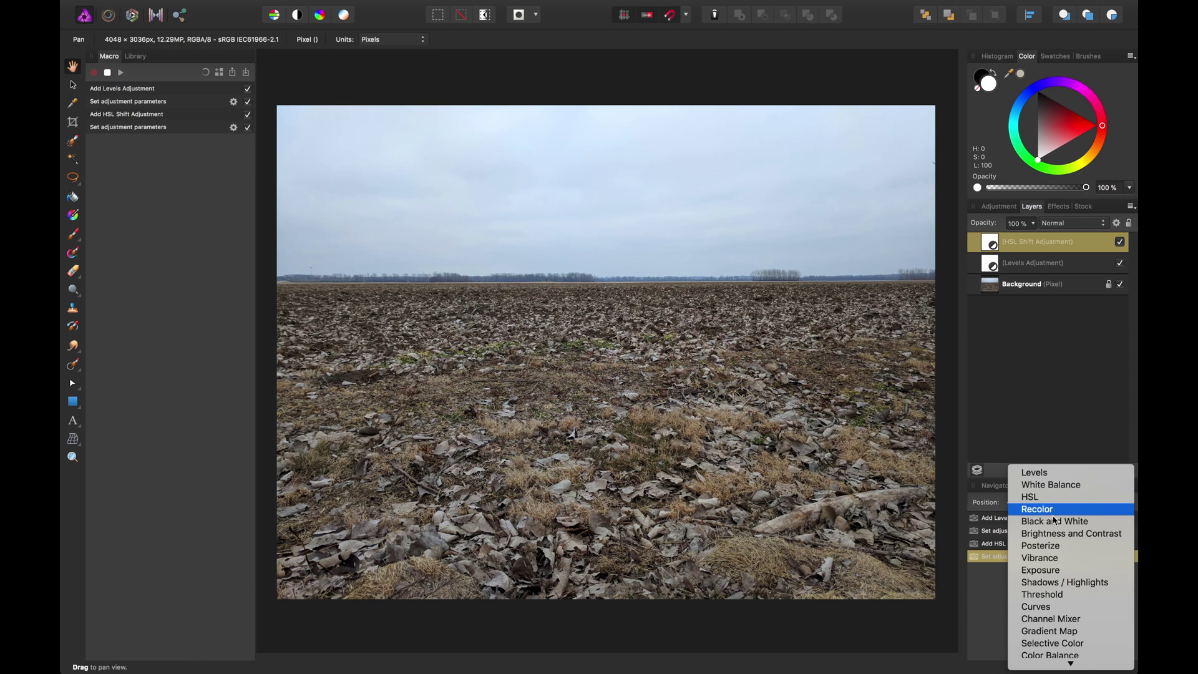
pyautogui.moveTo(1064, 660)
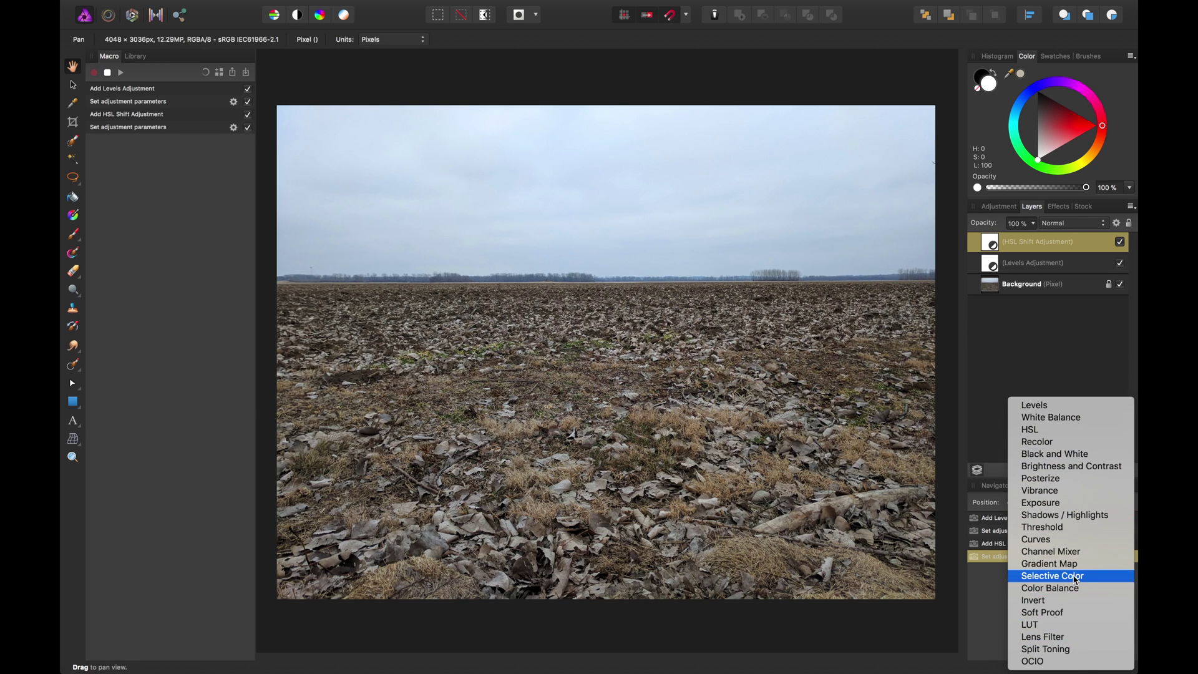
# - Add a Curves adjustment with a two-point S-curve, then select the Background layer
pyautogui.click(1064, 539)
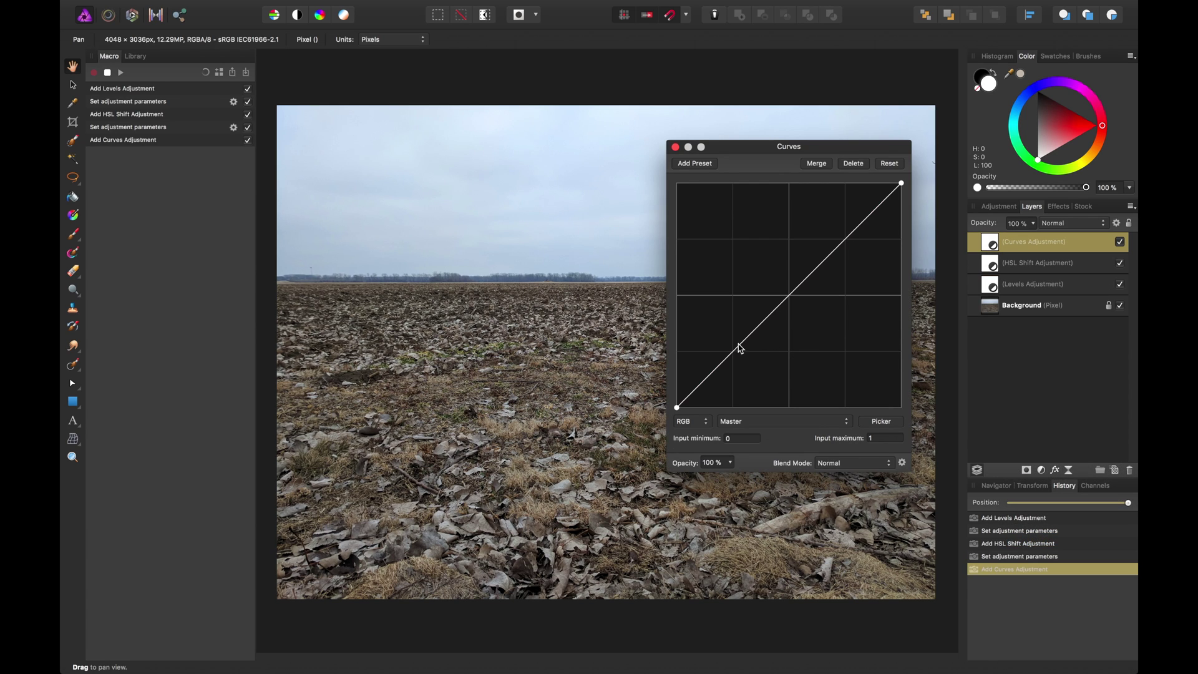
pyautogui.click(736, 352)
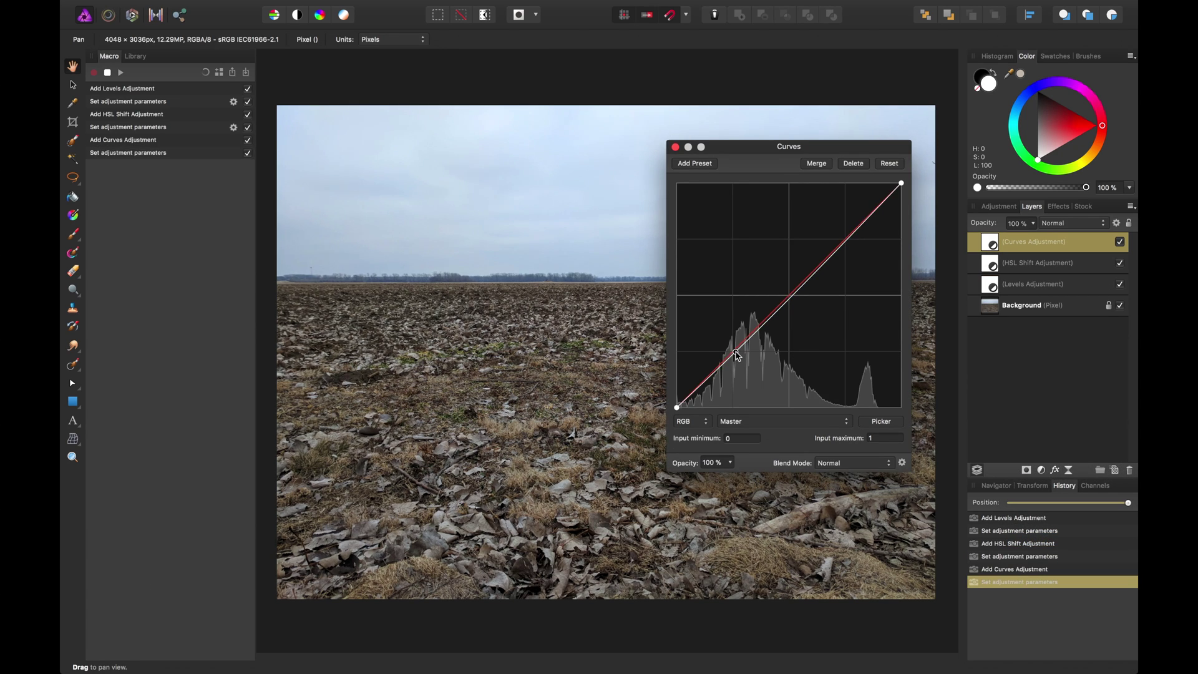
pyautogui.moveTo(847, 240); pyautogui.dragTo(845, 235)
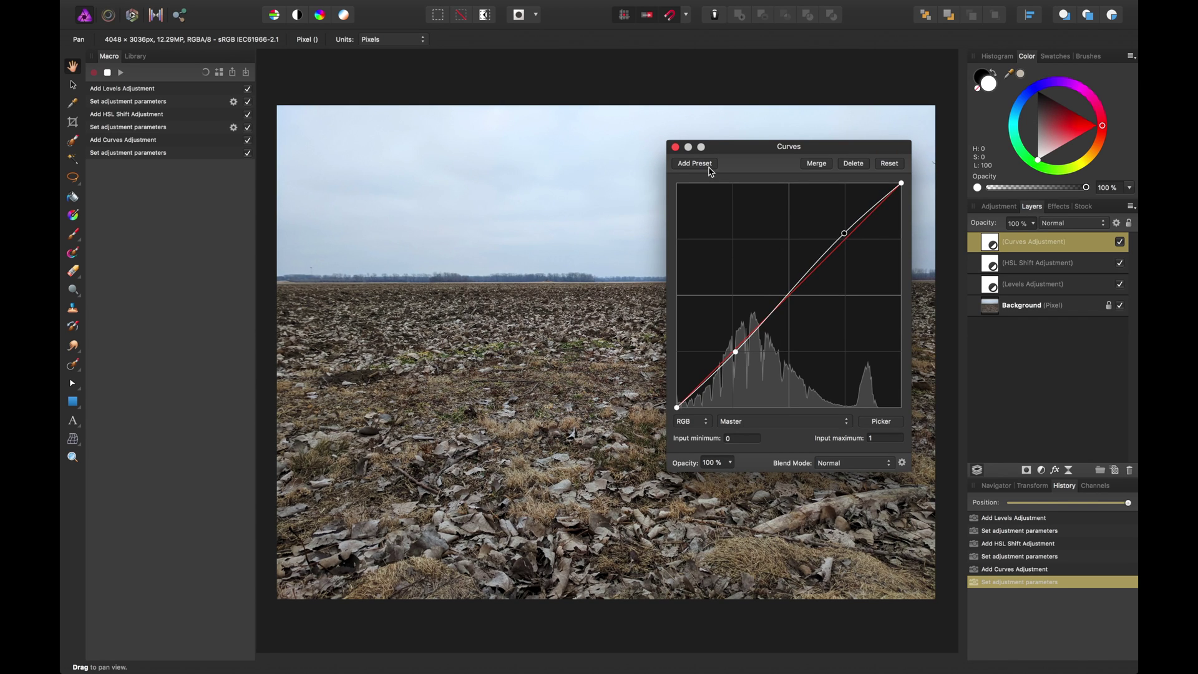
pyautogui.moveTo(703, 154); pyautogui.dragTo(705, 156)
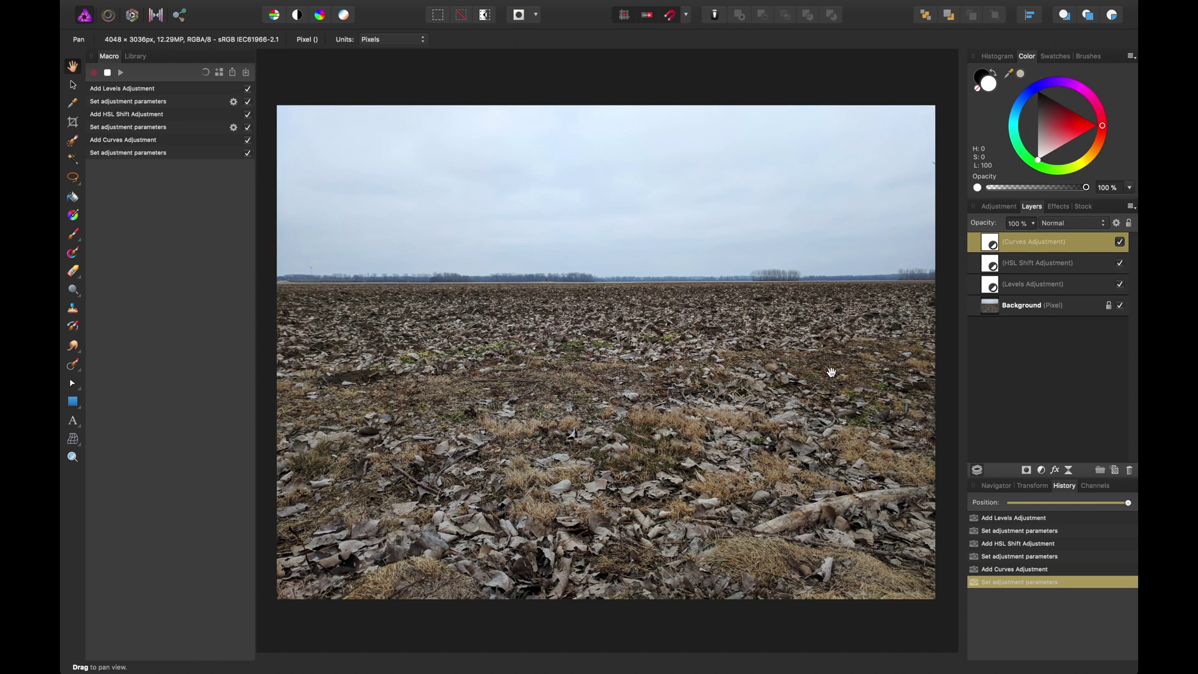
pyautogui.hotkey('alt', 'shift', '[')
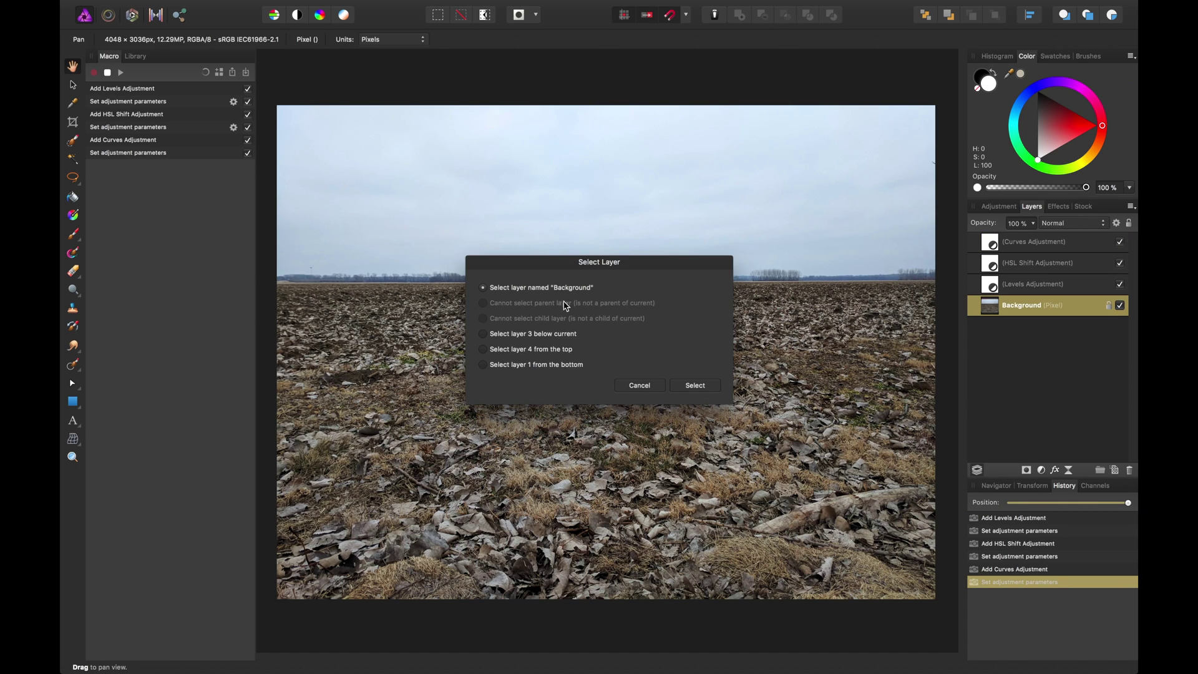
# - Record 'Select layer named Background' as a macro step, then bring up the live filter layers
pyautogui.moveTo(518, 279); pyautogui.dragTo(523, 260)
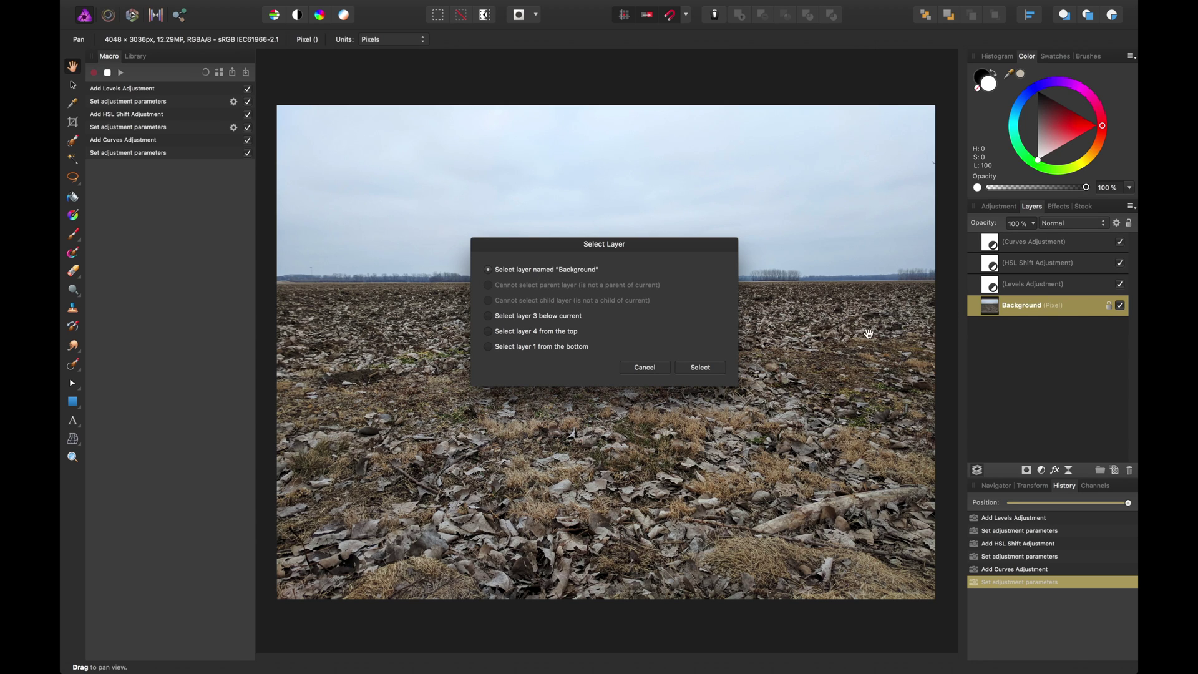
pyautogui.click(699, 370)
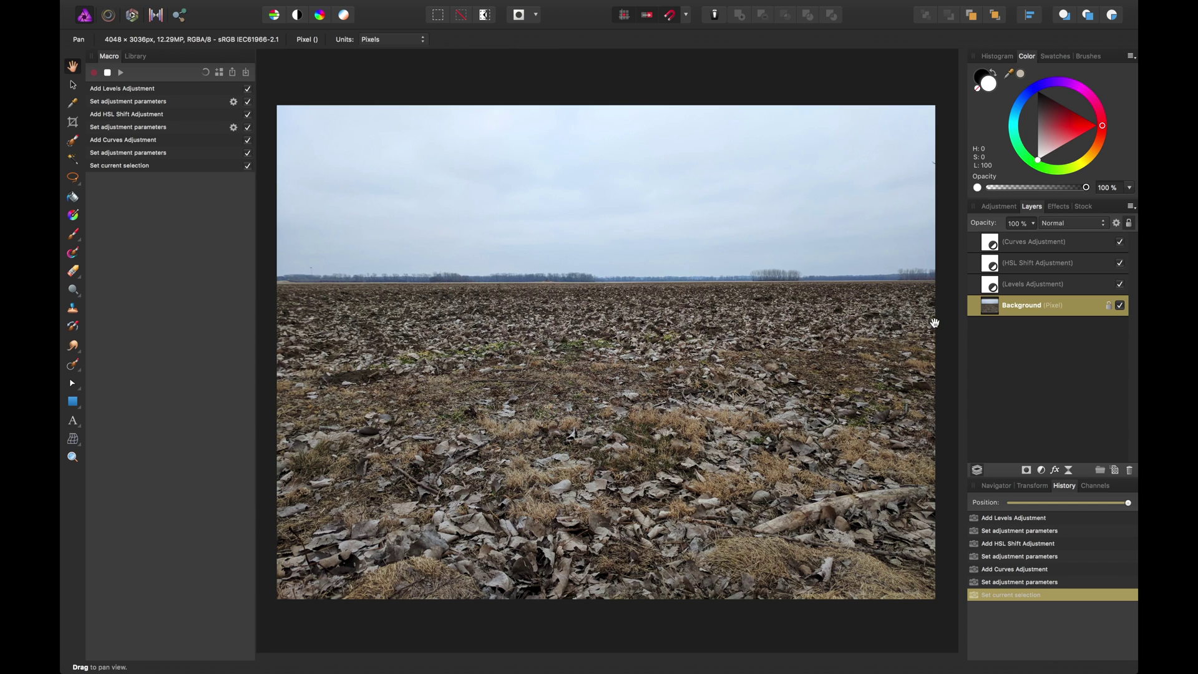
pyautogui.moveTo(271, 3)
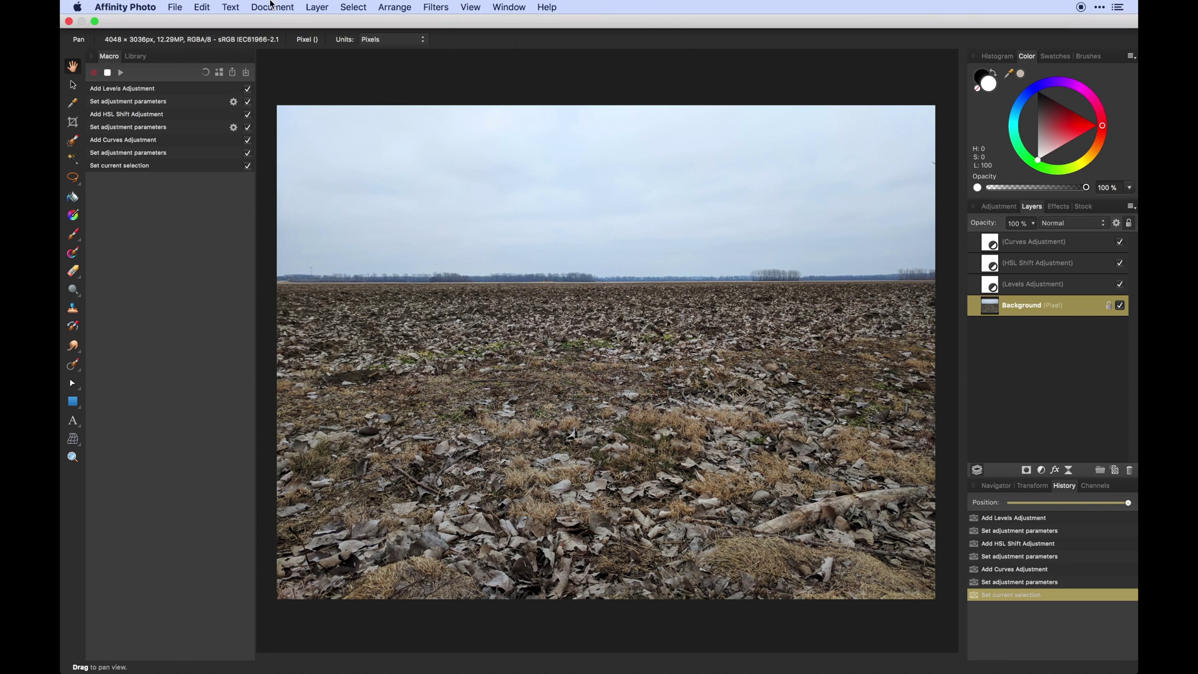
pyautogui.click(323, 8)
pyautogui.moveTo(366, 128)
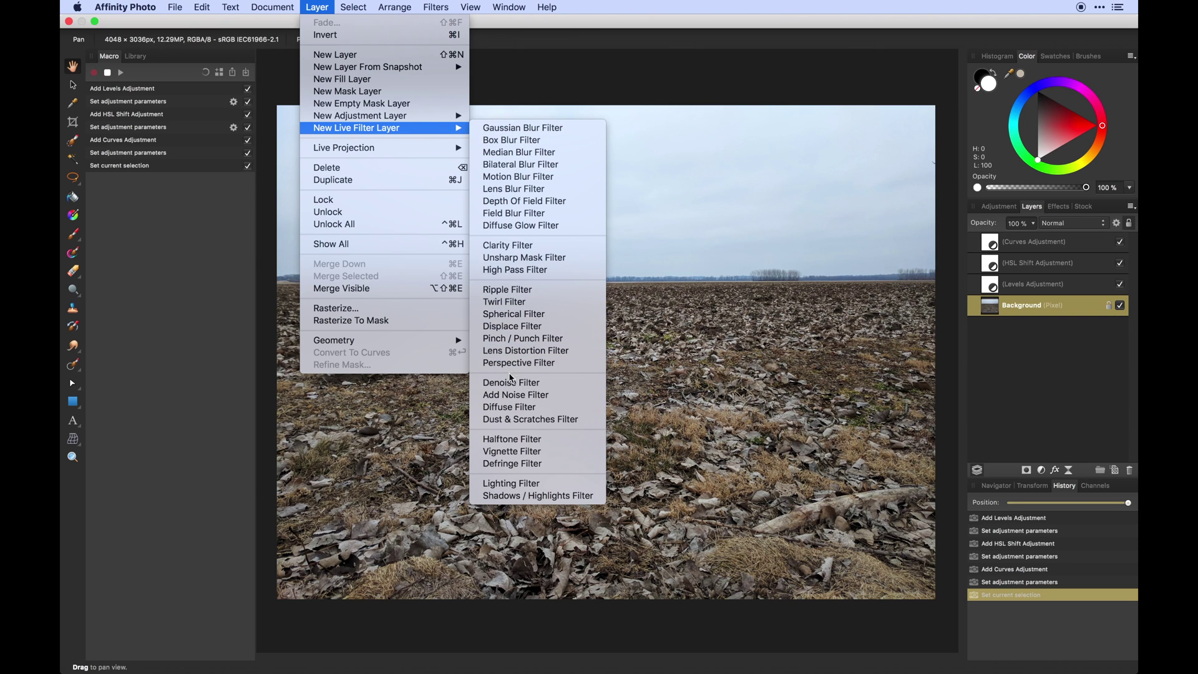
# - Add a Vignette live filter: hardness 49%, scale 155%, shape 79%, exposure about -2.34
pyautogui.click(524, 452)
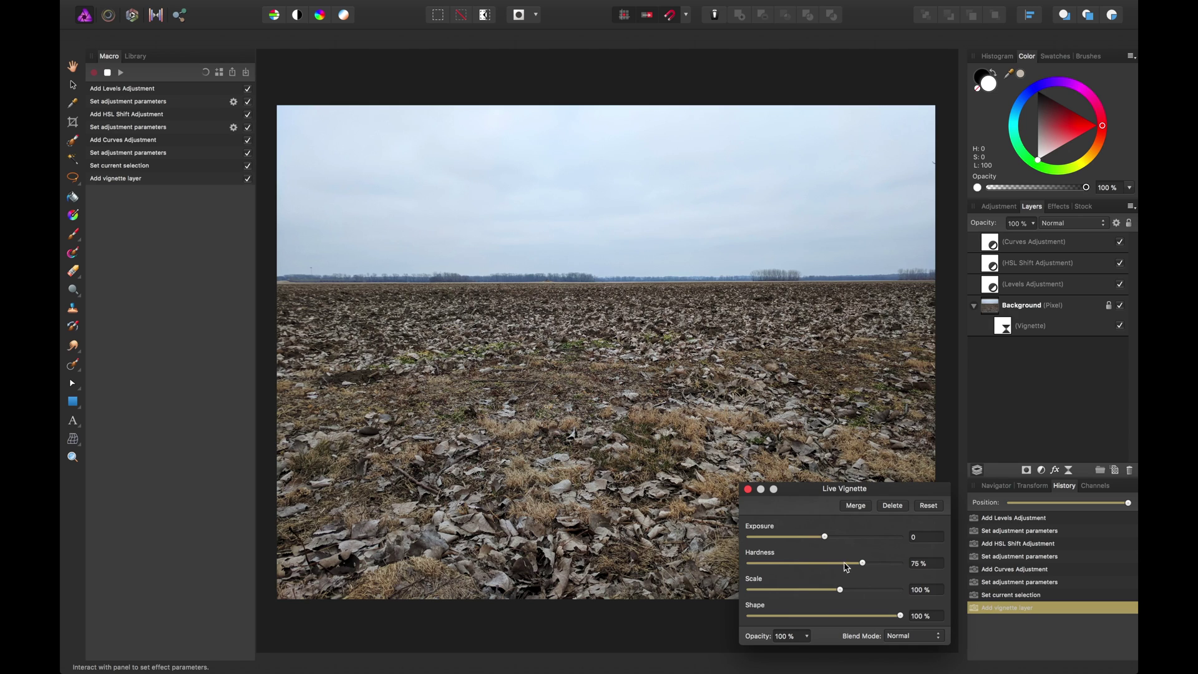
pyautogui.moveTo(863, 564); pyautogui.dragTo(779, 542)
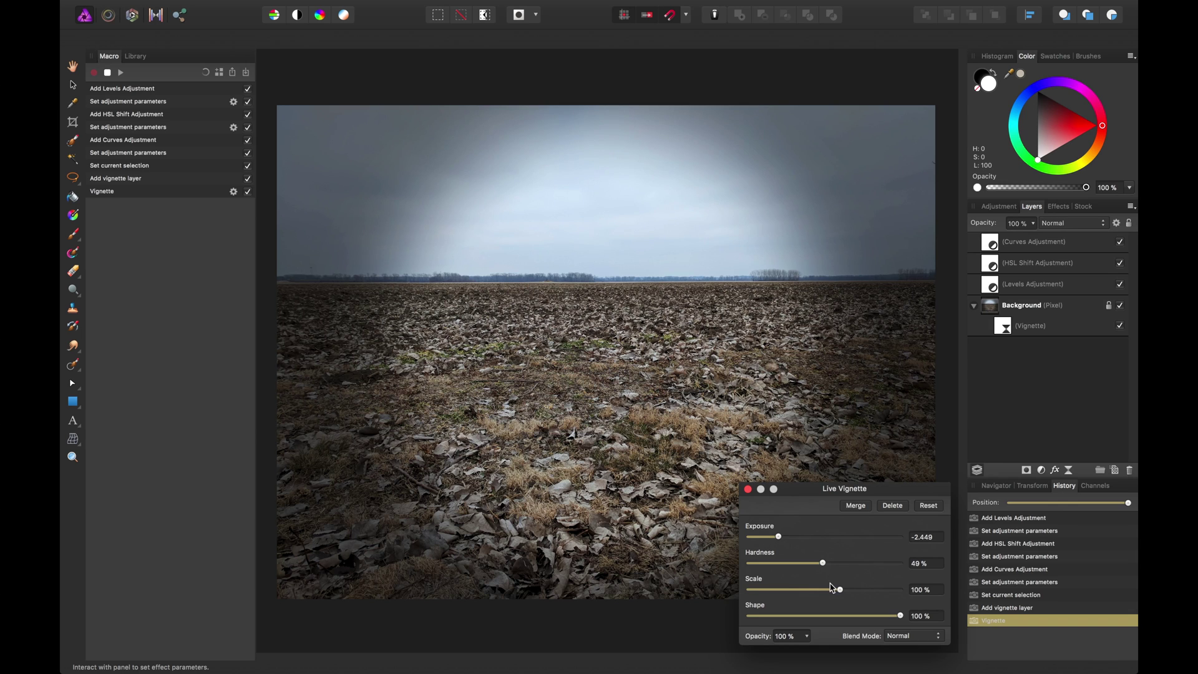
pyautogui.moveTo(839, 589)
pyautogui.mouseDown()
pyautogui.moveTo(819, 590)
pyautogui.moveTo(863, 591)
pyautogui.moveTo(850, 593)
pyautogui.mouseUp()
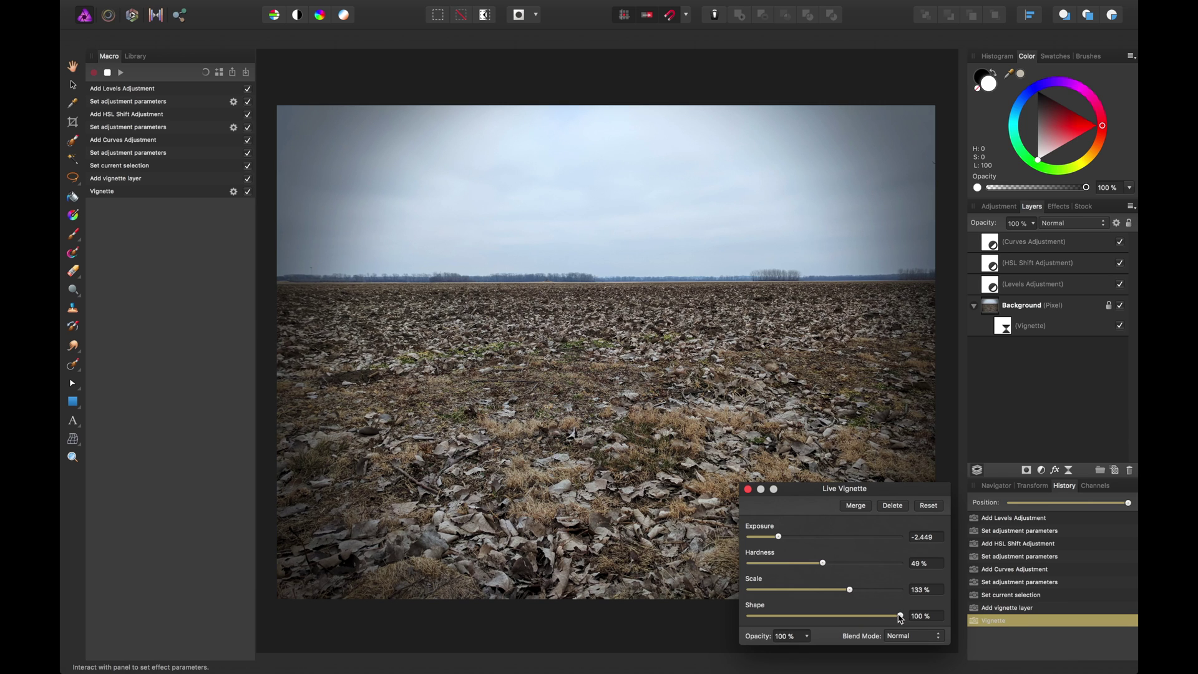
pyautogui.moveTo(901, 618); pyautogui.dragTo(857, 595)
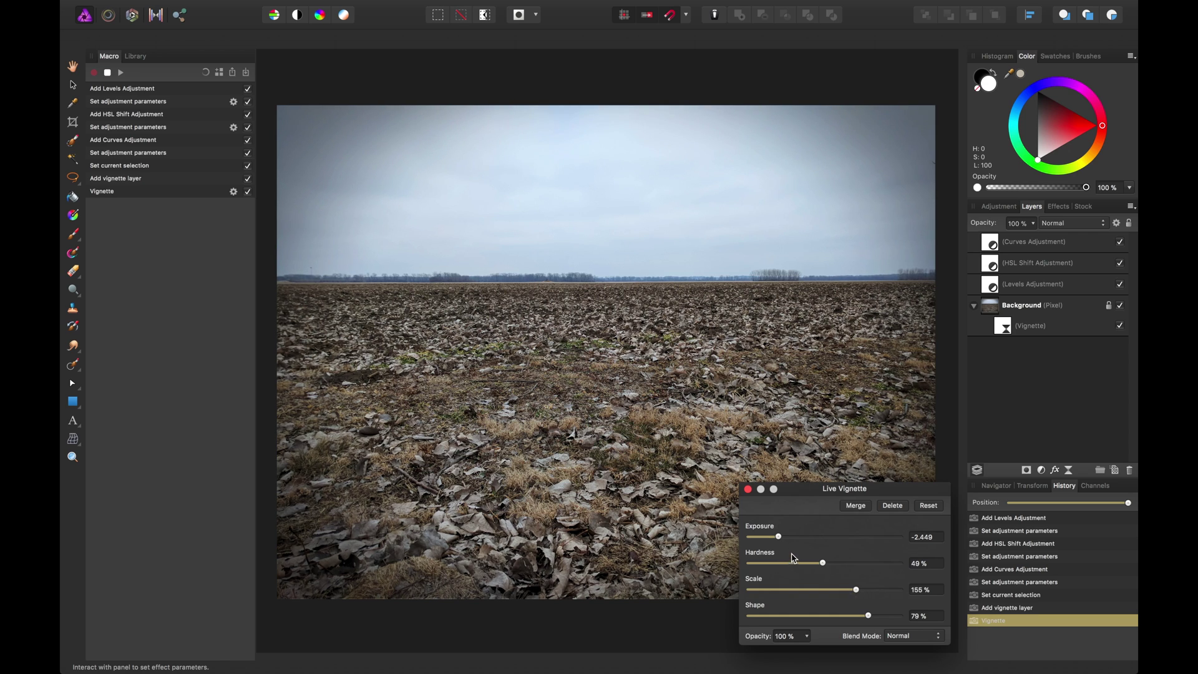
pyautogui.moveTo(778, 537); pyautogui.dragTo(779, 543)
pyautogui.click(748, 488)
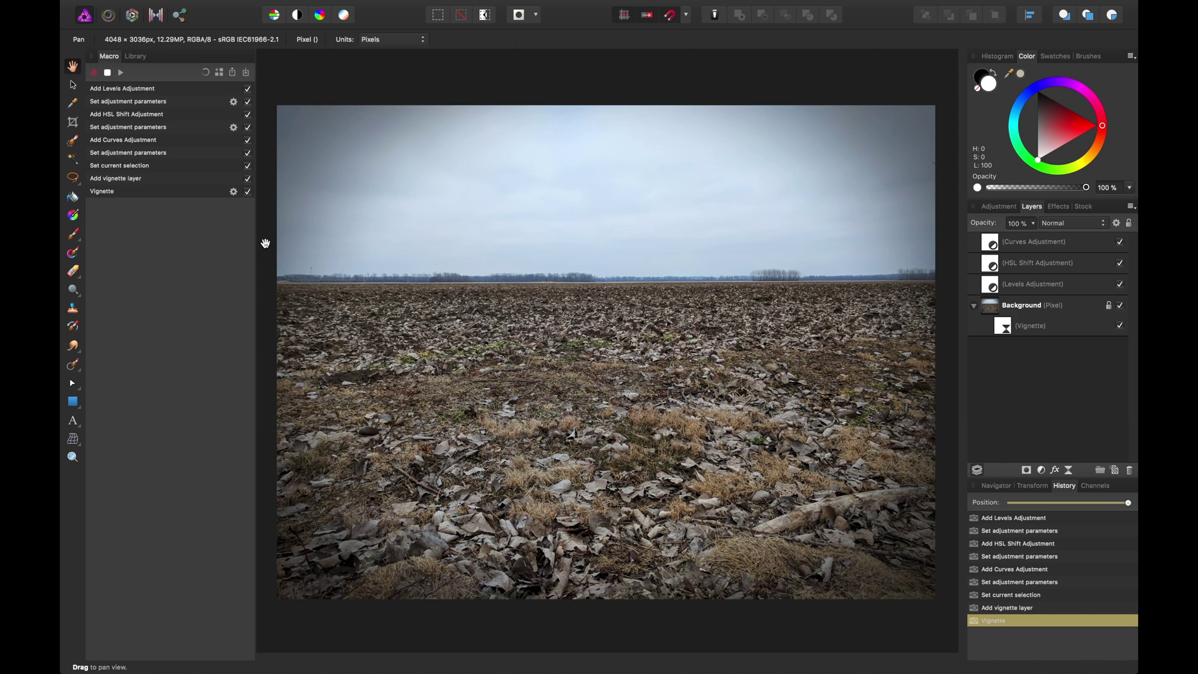
# - Stop recording and view the Levels step's parameters: black 1%, white 96%, gamma 0.954
pyautogui.click(109, 74)
pyautogui.click(234, 104)
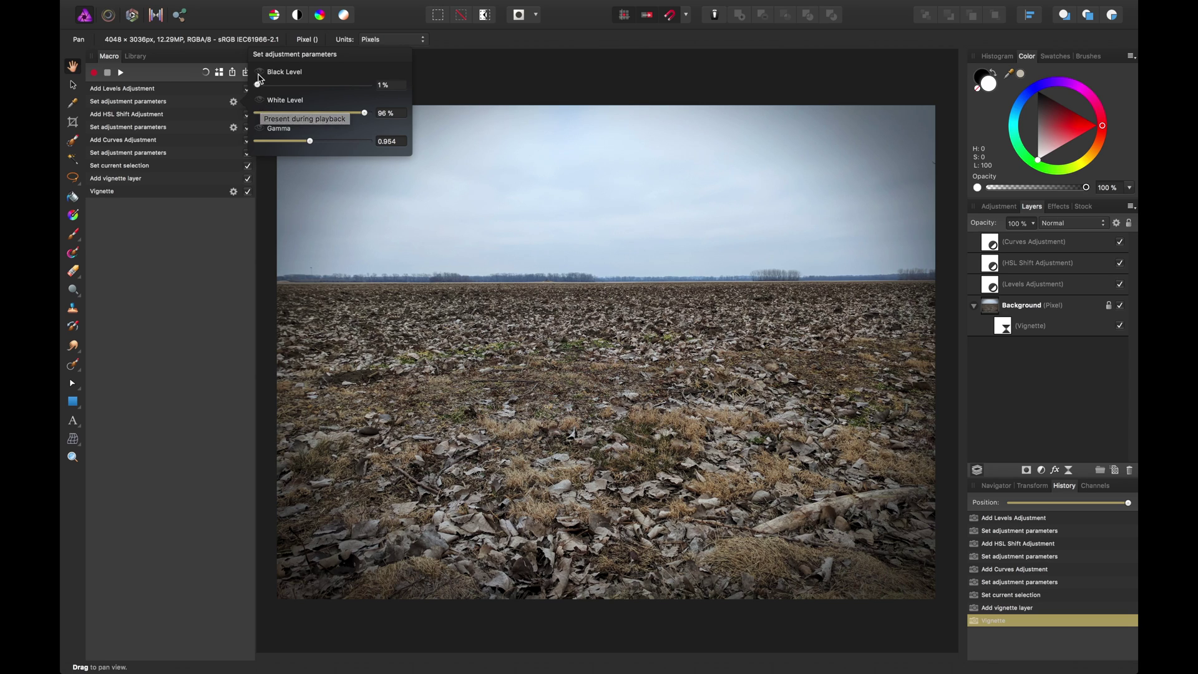
# - Expose the Levels step's Black Level and White Level as named playback settings
pyautogui.click(259, 72)
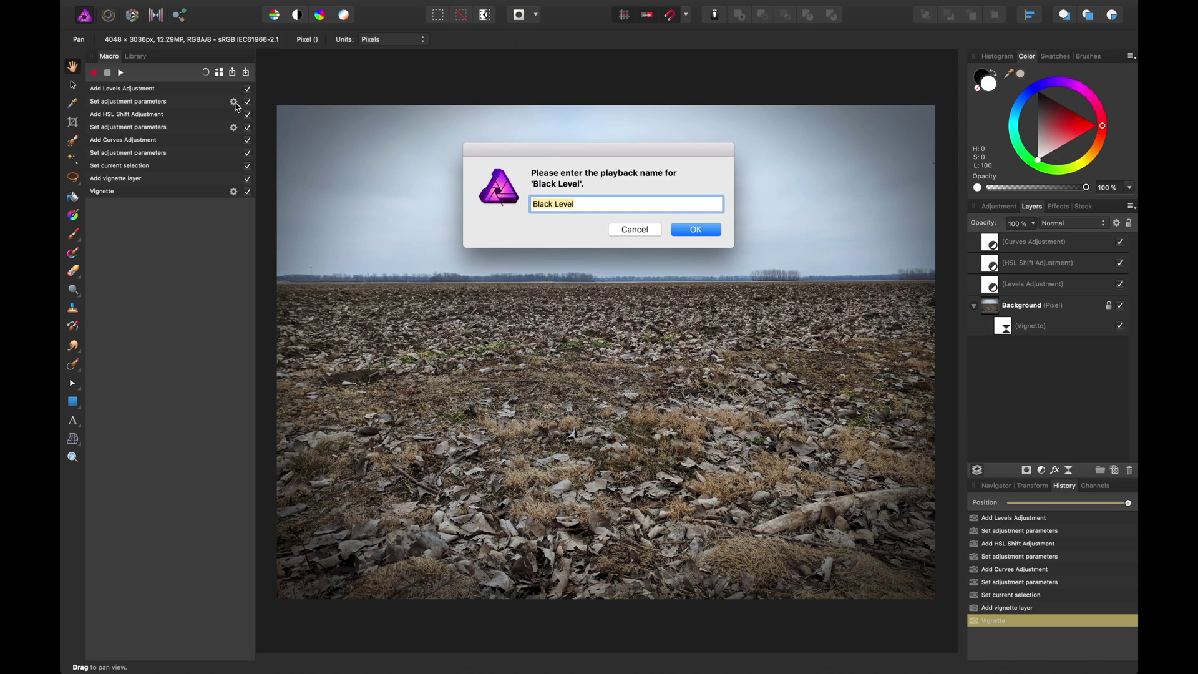
pyautogui.click(677, 231)
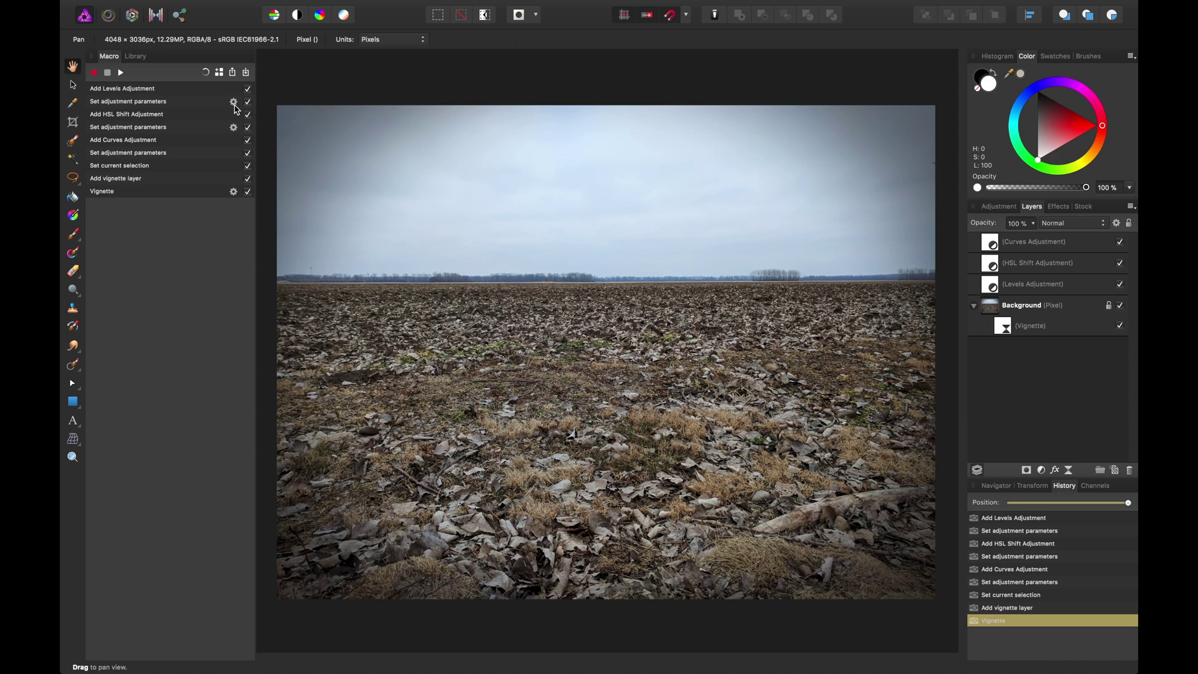
pyautogui.click(234, 103)
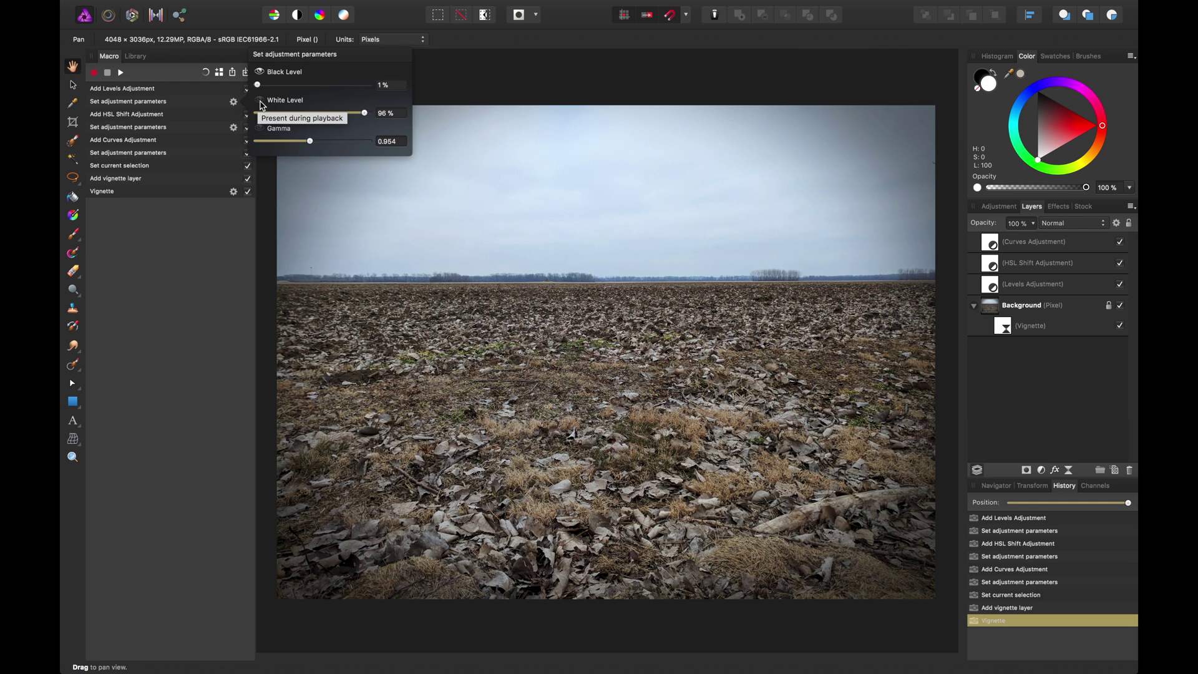
pyautogui.click(261, 105)
pyautogui.click(578, 206)
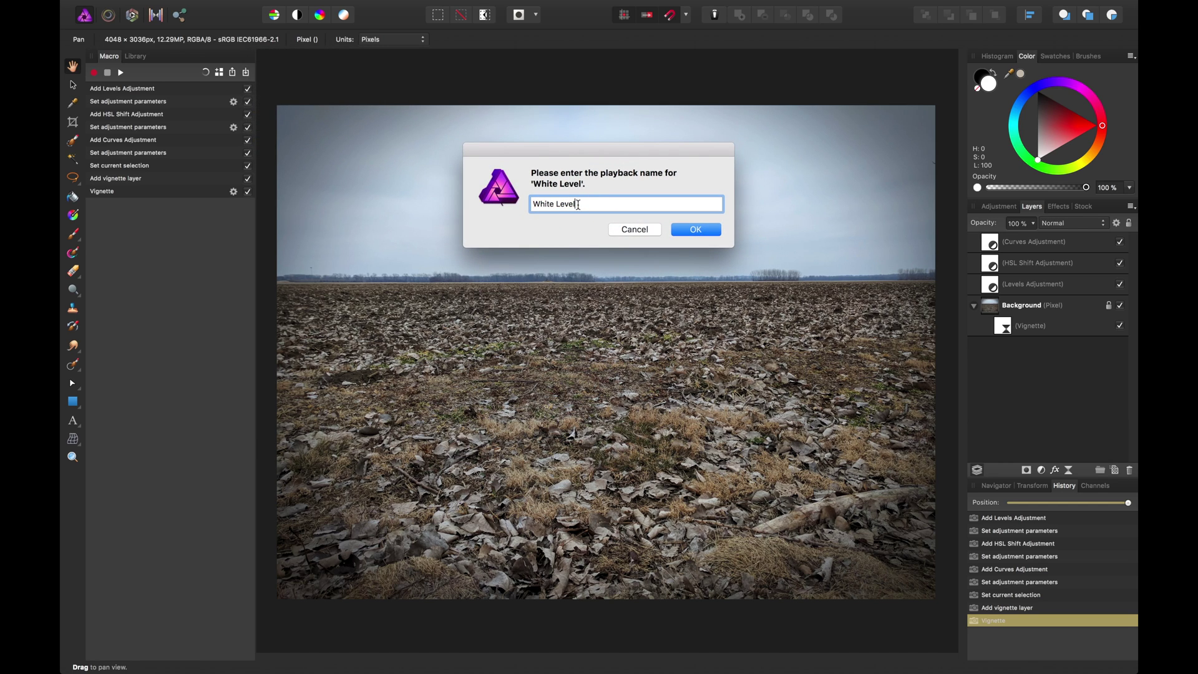
pyautogui.click(707, 230)
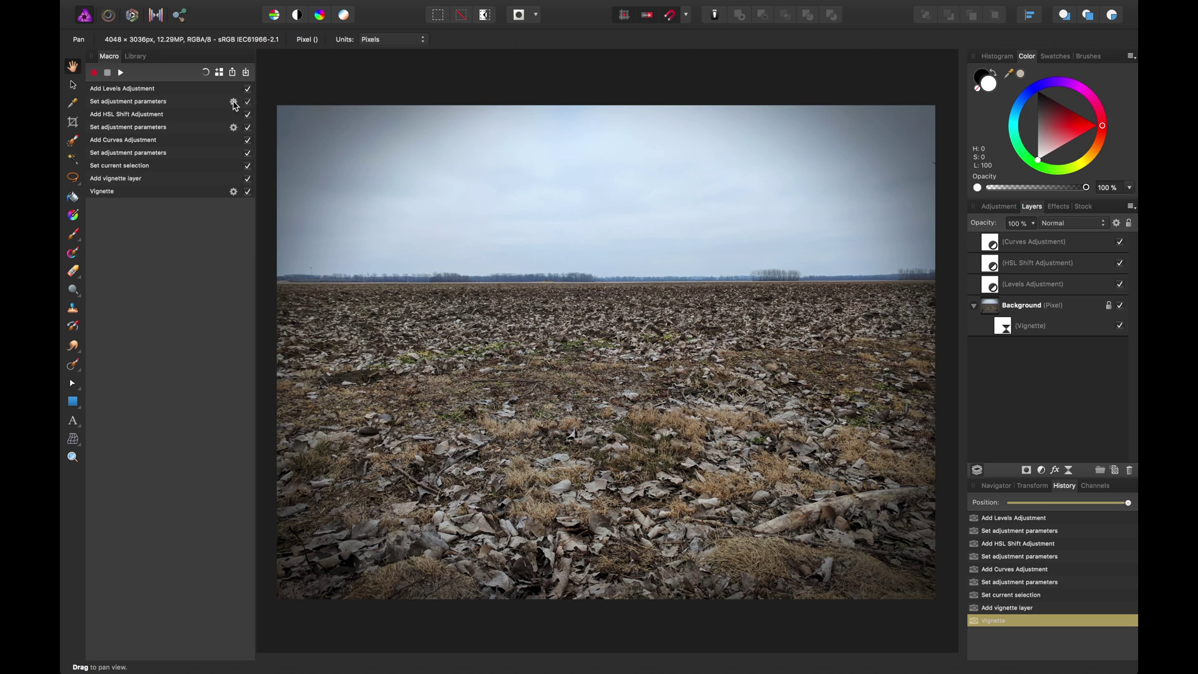
pyautogui.click(233, 102)
pyautogui.click(235, 129)
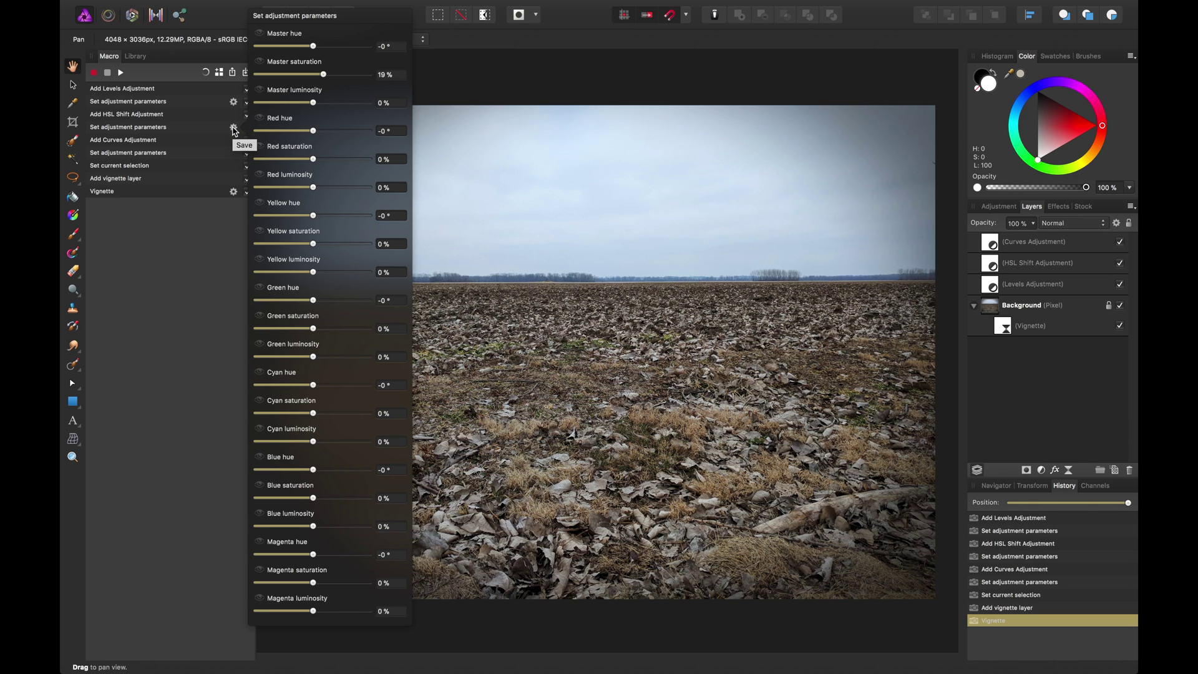
# - Expose the Vignette step's Exposure and Hardness as named playback settings
pyautogui.click(234, 130)
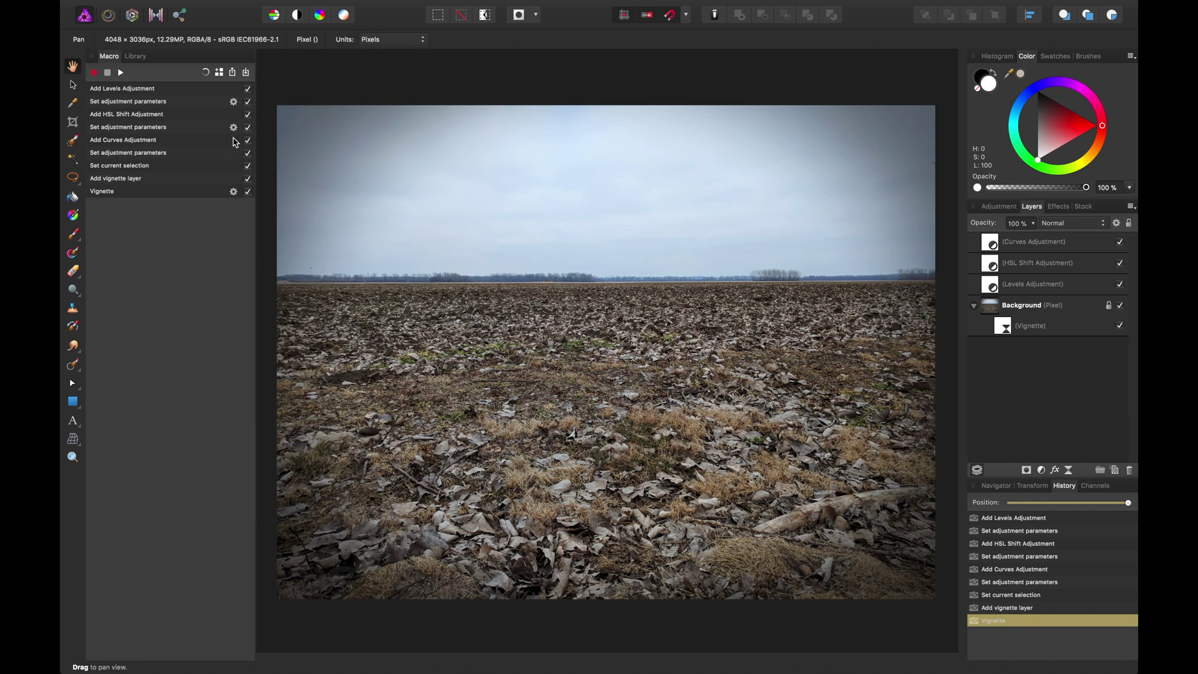
pyautogui.click(233, 191)
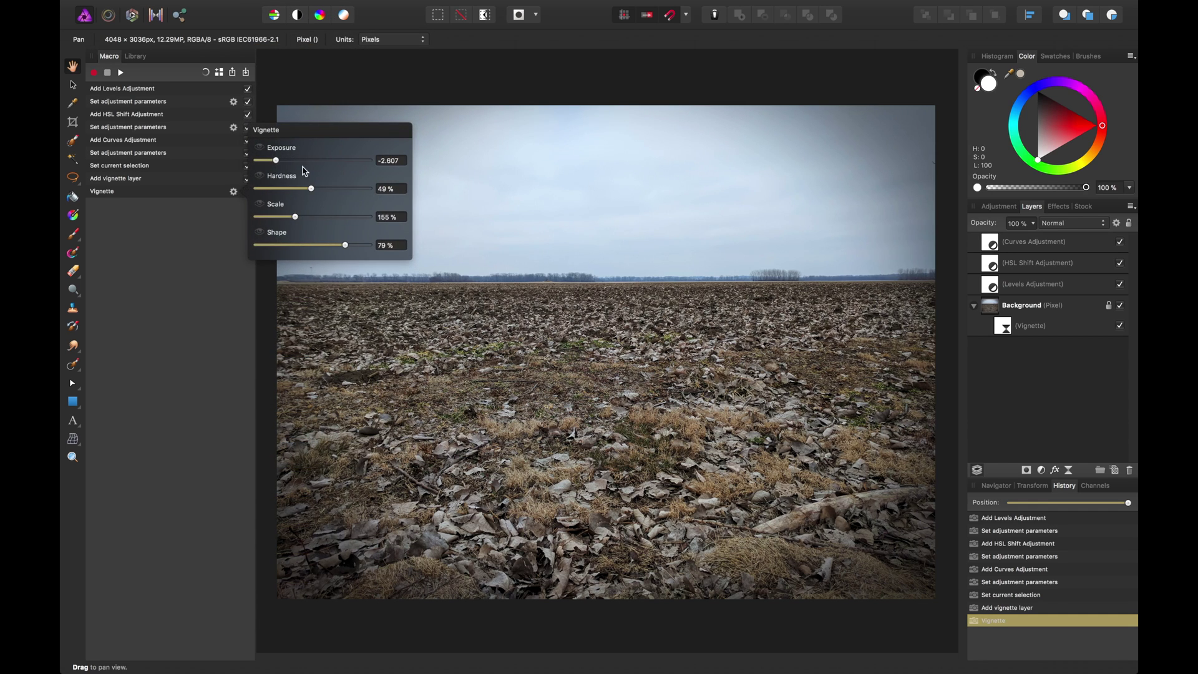
pyautogui.click(259, 149)
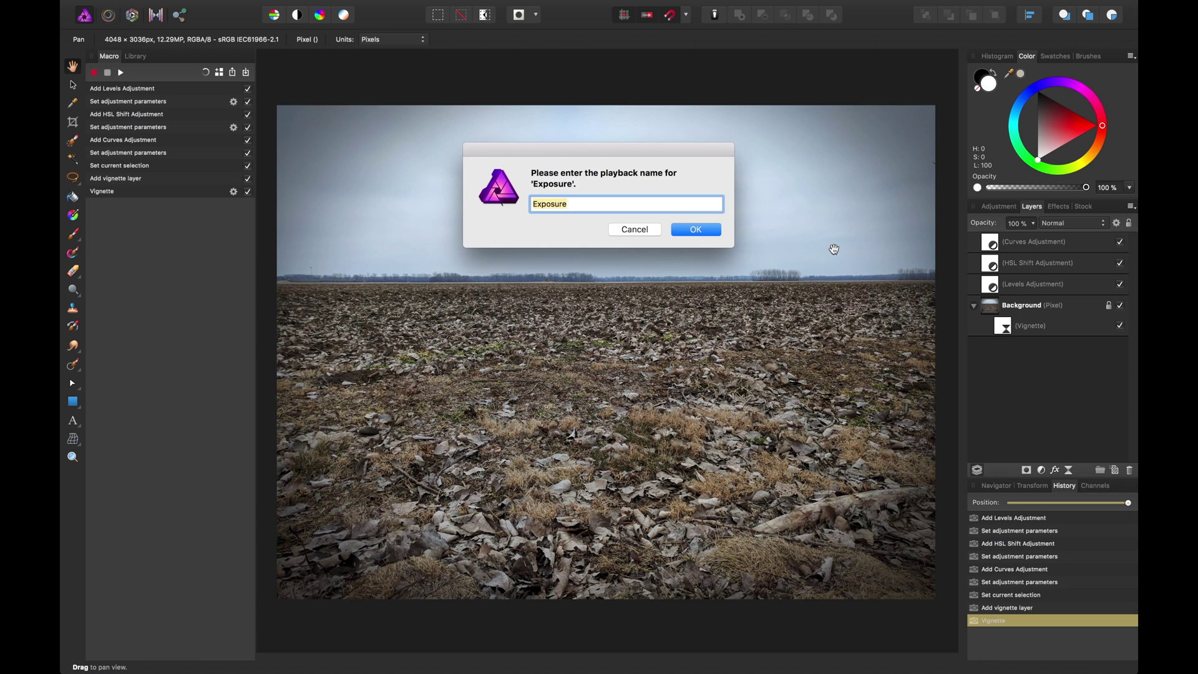
pyautogui.click(716, 234)
pyautogui.click(233, 192)
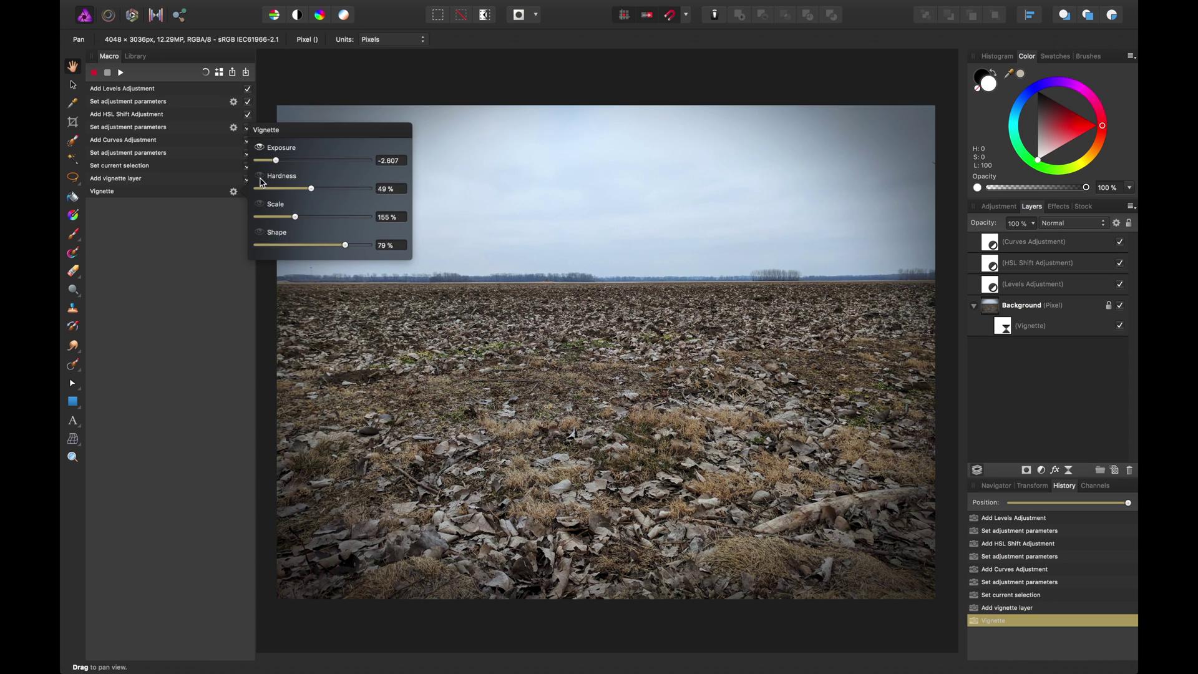
pyautogui.click(261, 178)
pyautogui.click(711, 231)
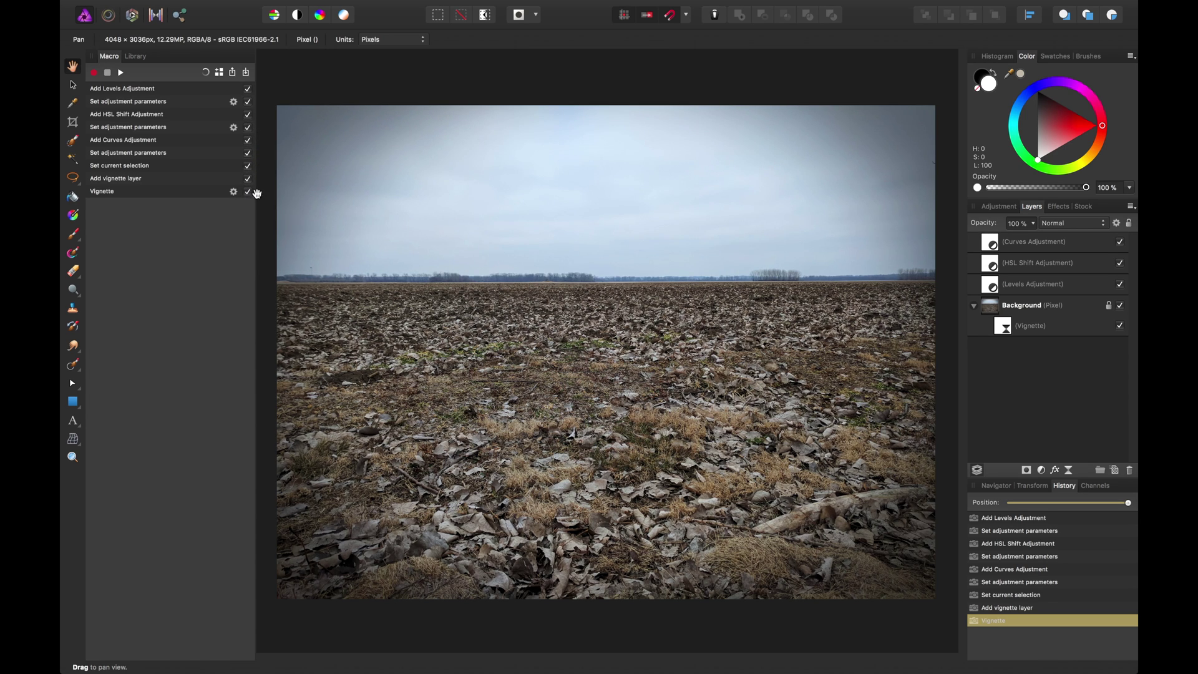
# - Expose the Vignette step's Scale and Shape as named playback settings
pyautogui.click(235, 192)
pyautogui.click(258, 203)
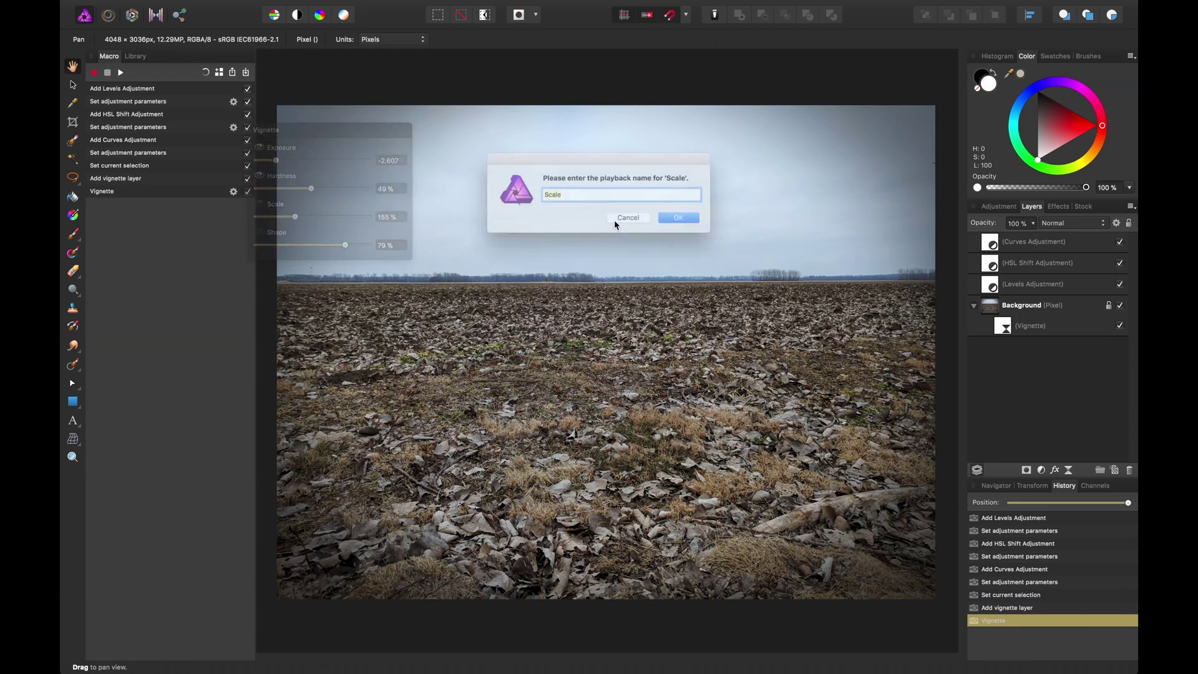
pyautogui.click(696, 227)
pyautogui.click(234, 191)
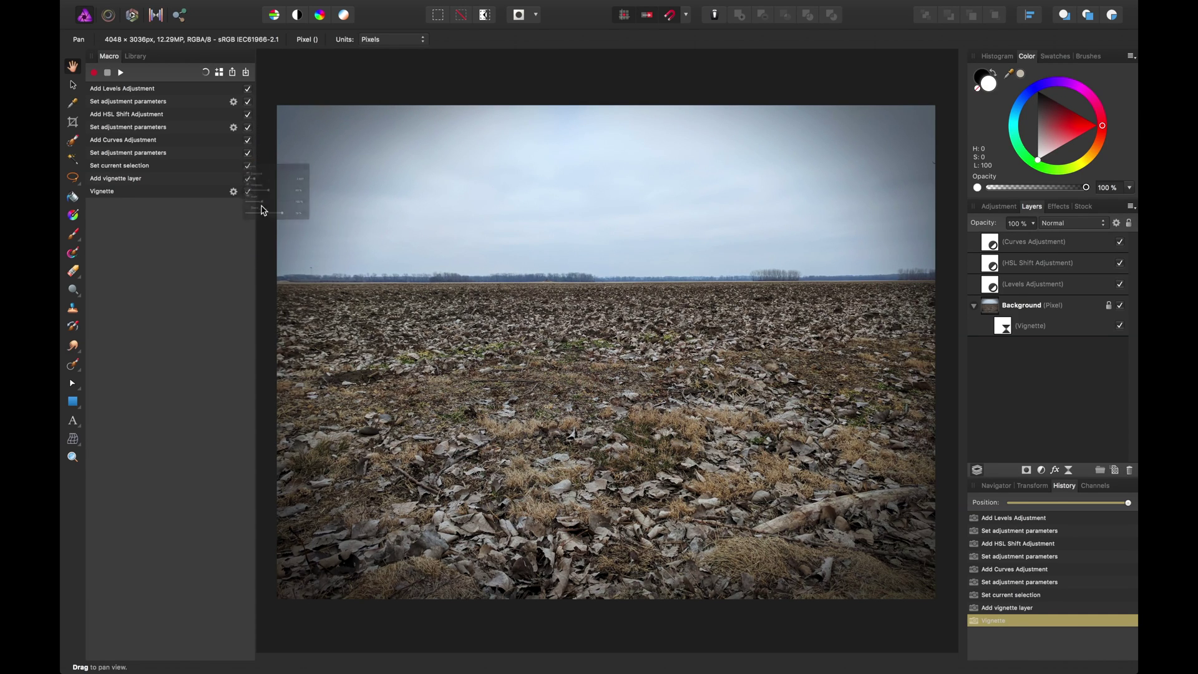
pyautogui.click(261, 233)
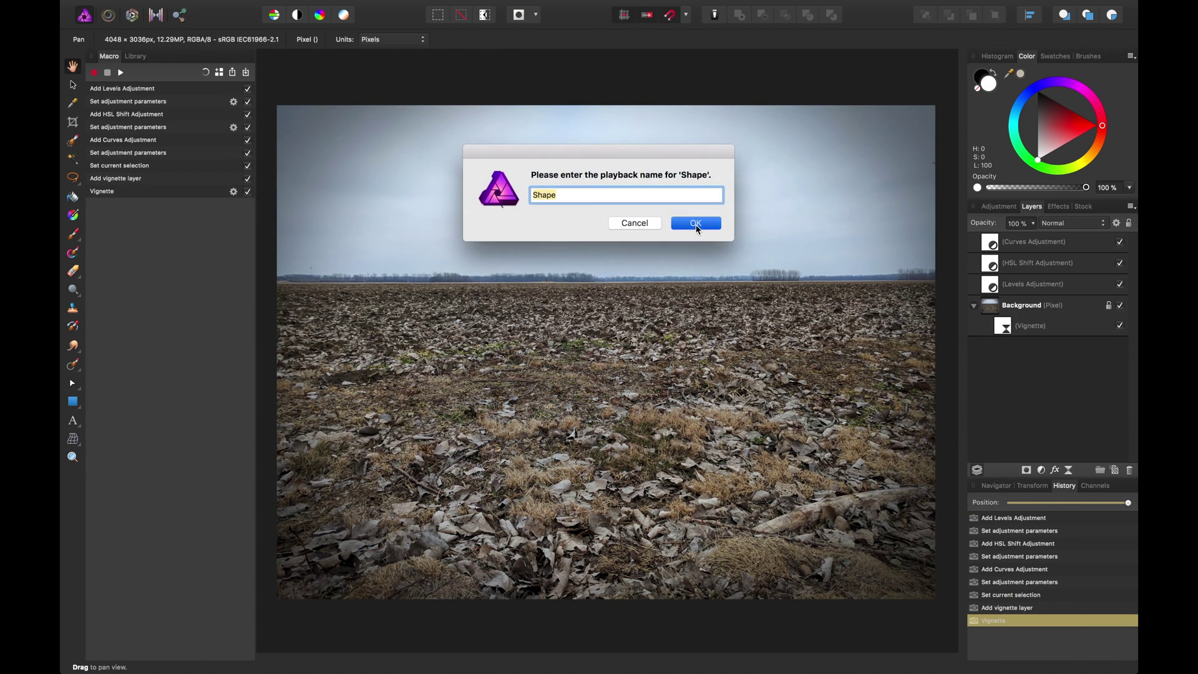
pyautogui.press('Return')
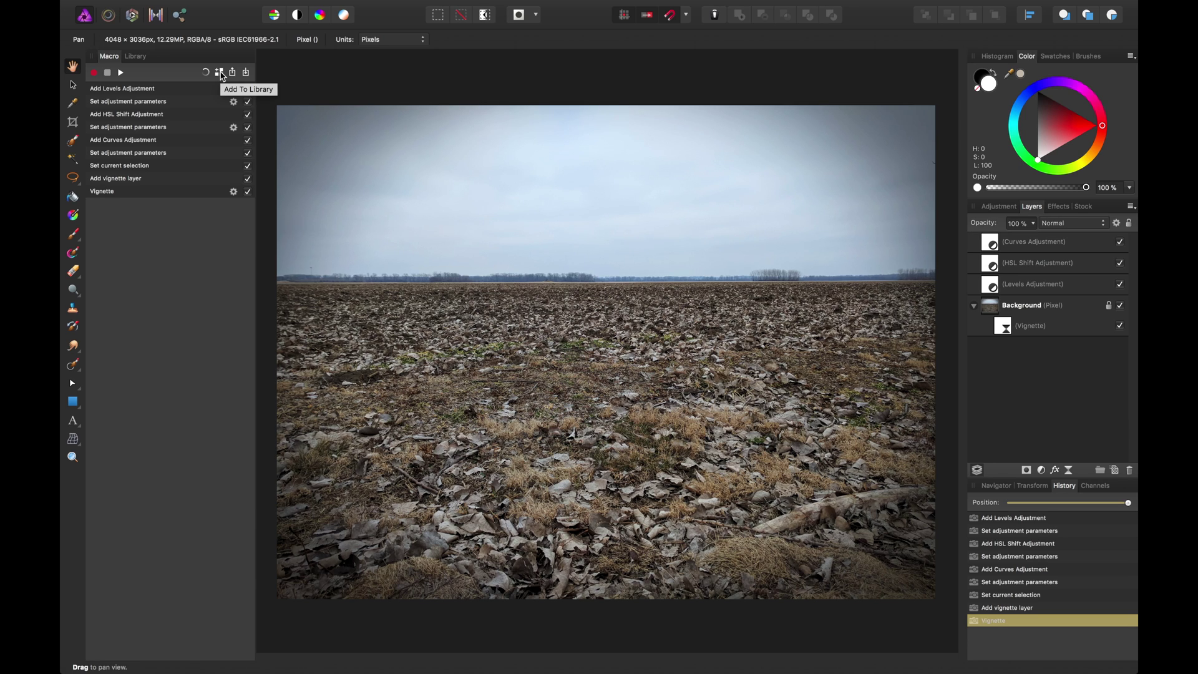
# - Add the recorded macro to the library's Default category, named Vignette Landscape
pyautogui.click(221, 73)
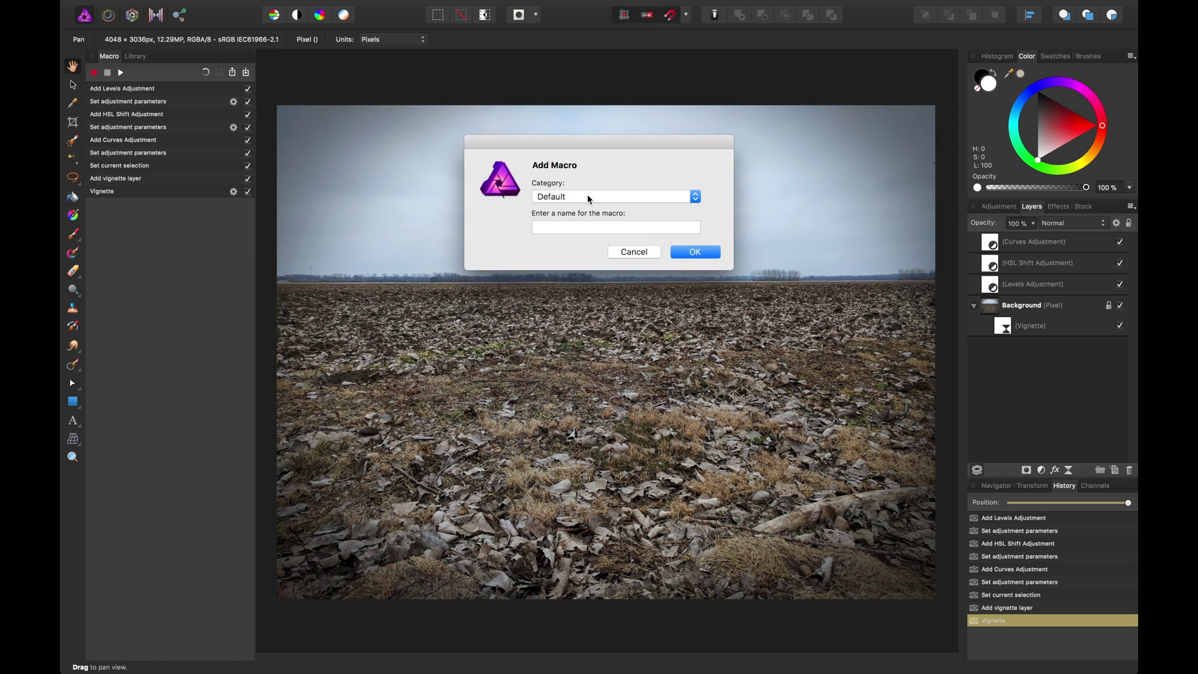
pyautogui.click(587, 197)
pyautogui.click(574, 196)
pyautogui.click(561, 226)
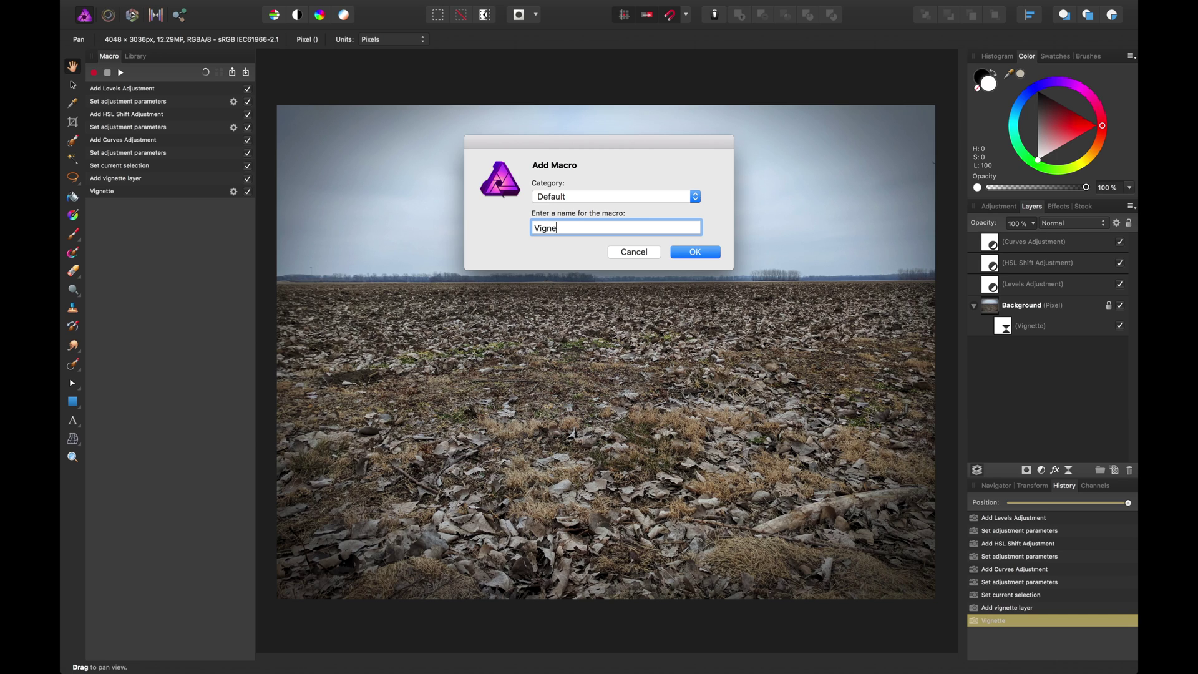
pyautogui.write('Vignette Landscape')
pyautogui.press('Return')
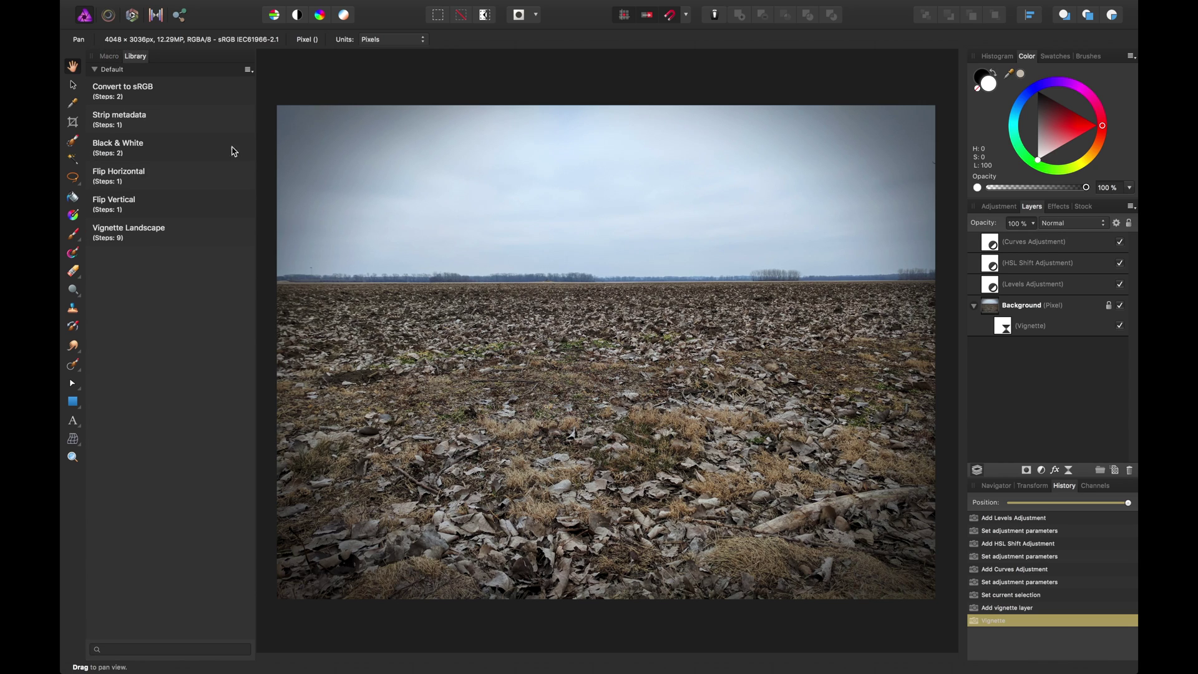
pyautogui.click(248, 71)
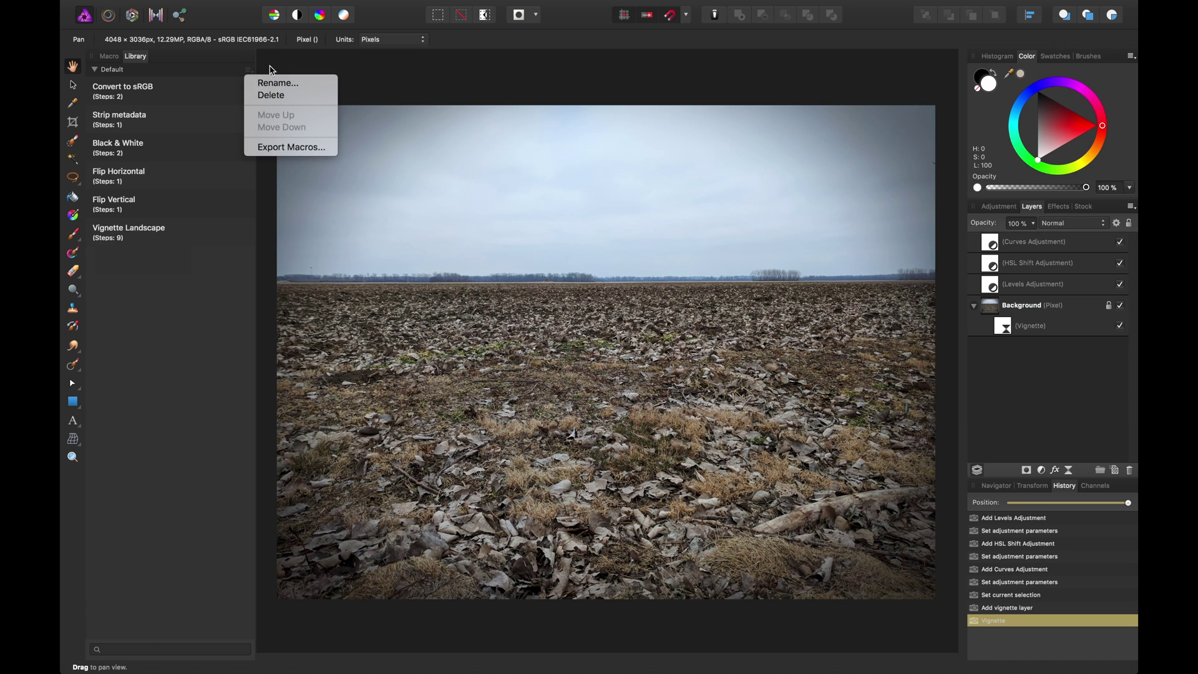
pyautogui.click(179, 64)
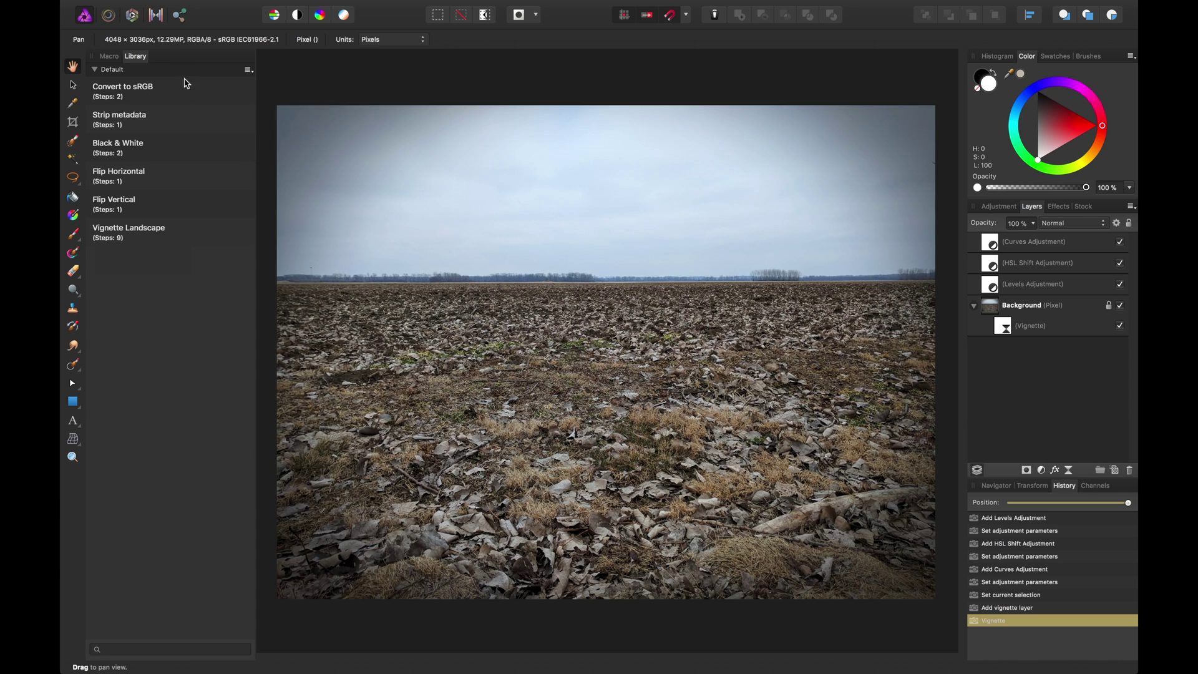
pyautogui.click(247, 70)
pyautogui.click(254, 87)
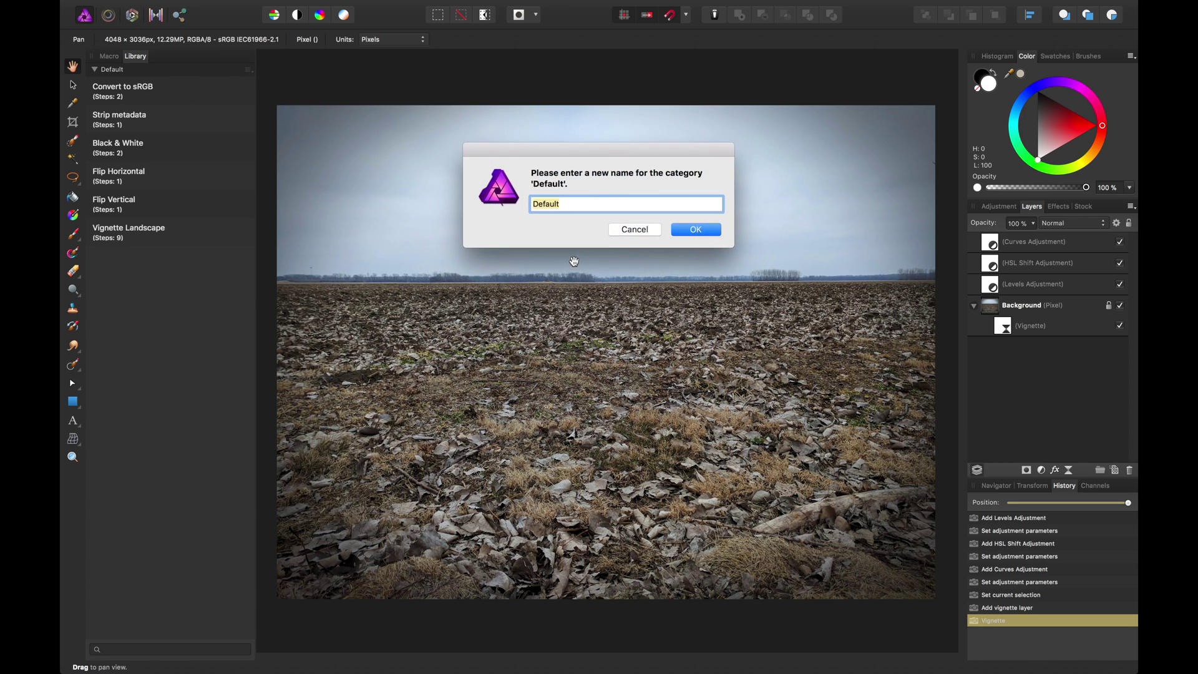
pyautogui.click(635, 230)
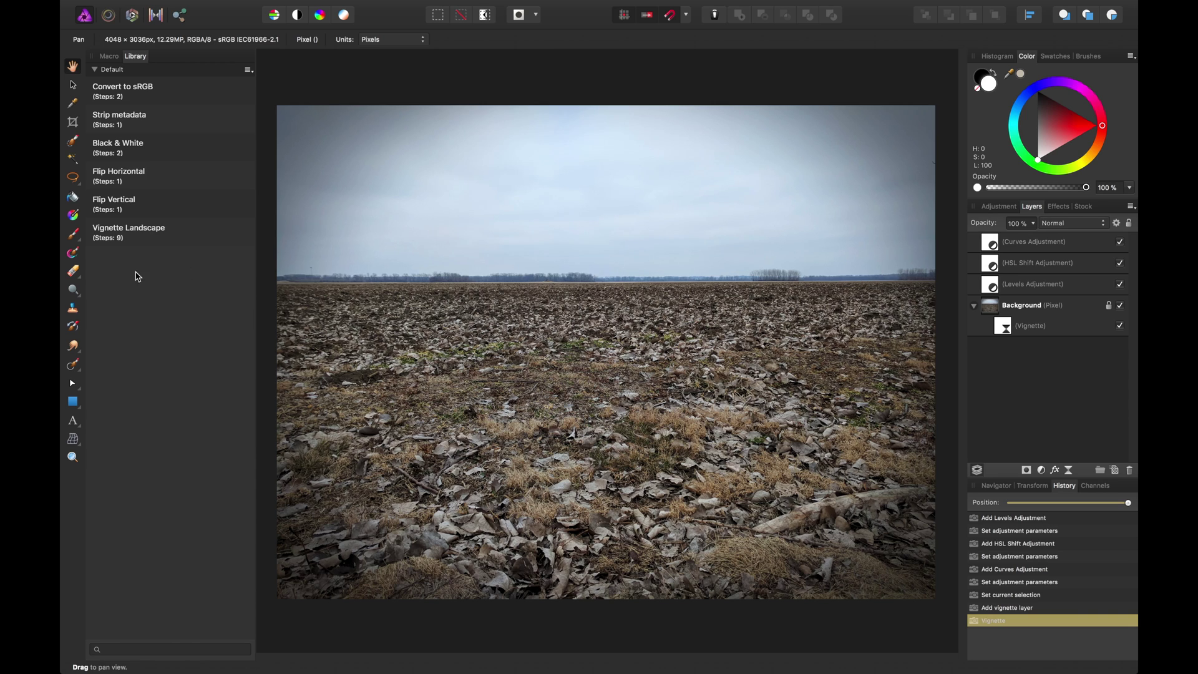
# - Run the Vignette Landscape macro from the library on the photo, then undo it
pyautogui.click(108, 58)
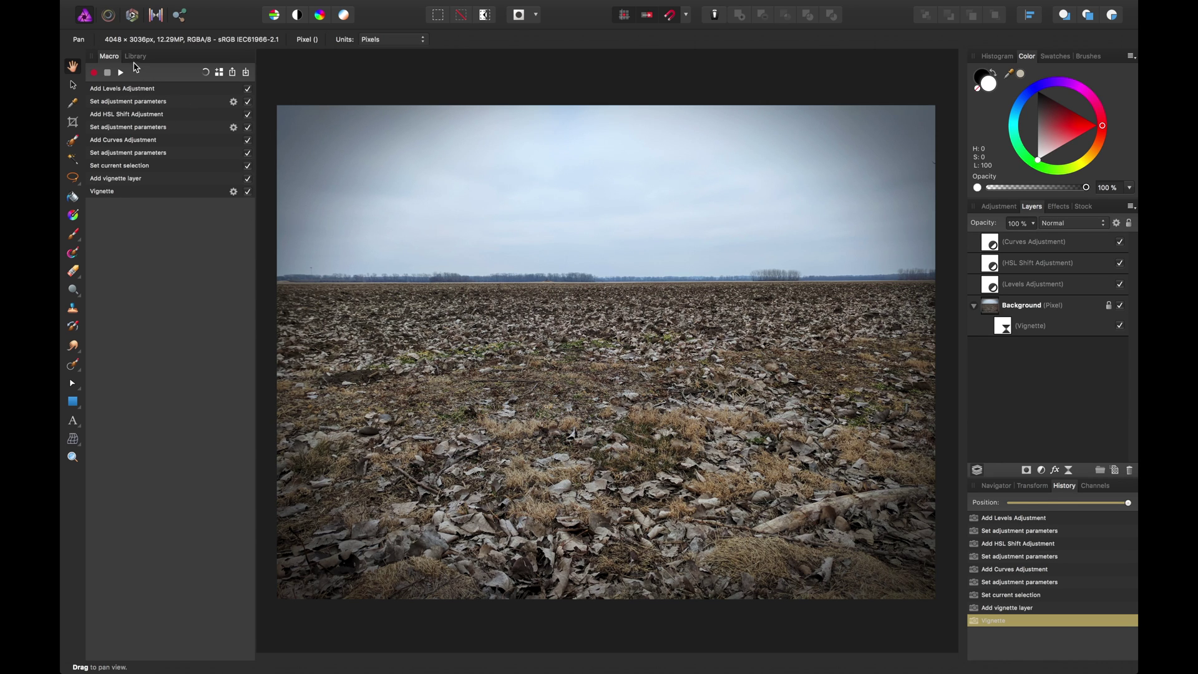
pyautogui.click(133, 58)
pyautogui.click(166, 232)
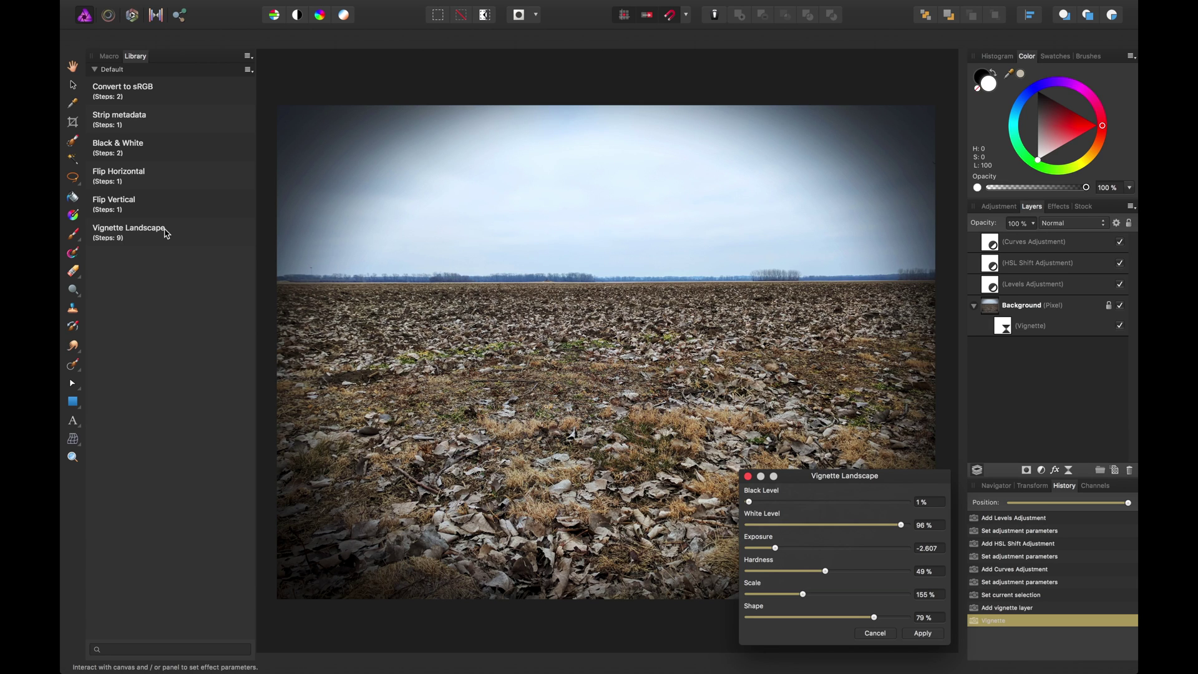
pyautogui.press('super+z')
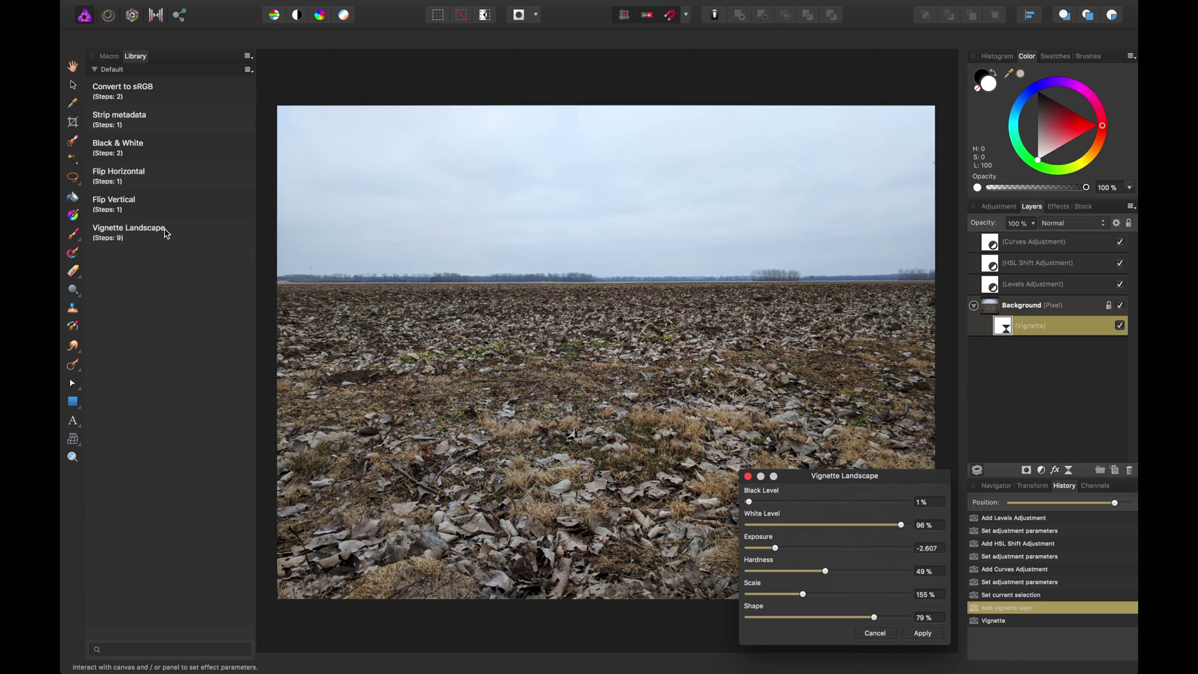
# - Delete the Vignette layer from the Layers panel
pyautogui.click(1051, 307)
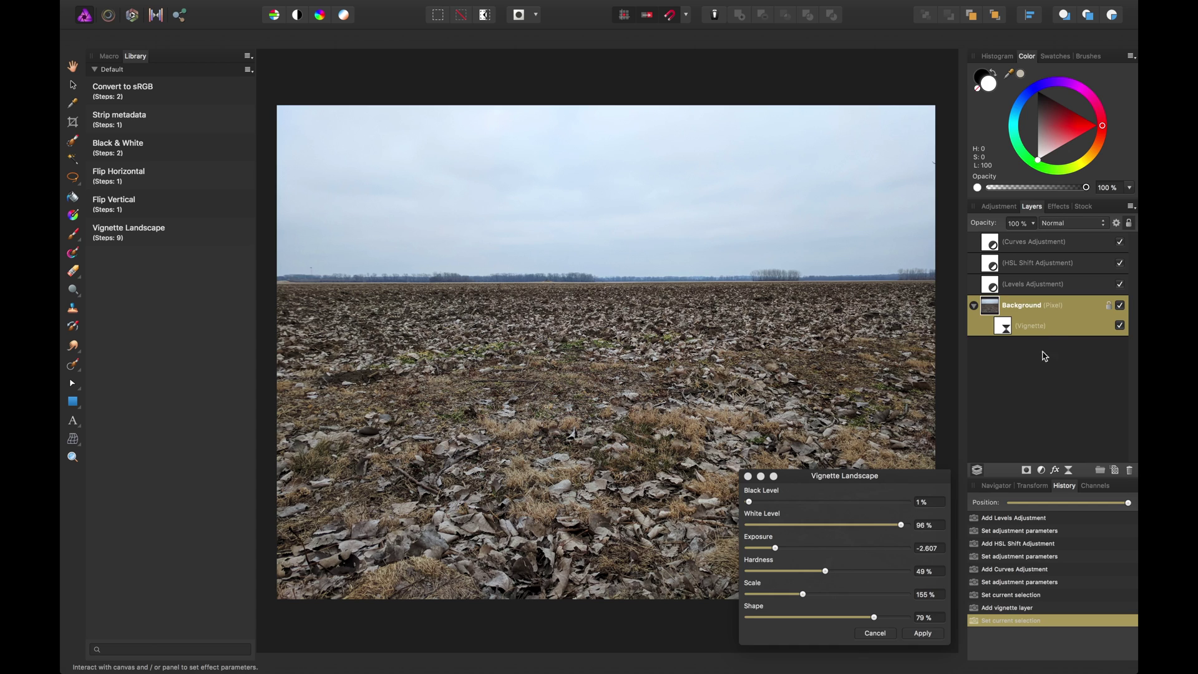
pyautogui.click(1047, 353)
pyautogui.click(1047, 329)
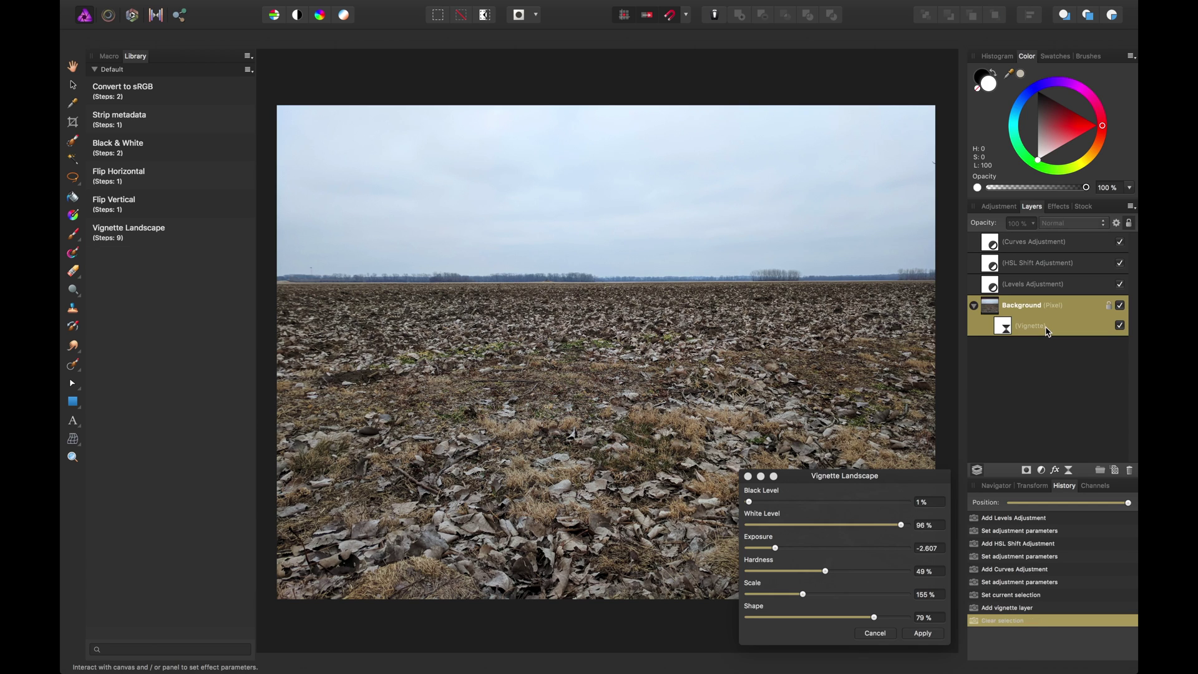
pyautogui.click(1005, 326)
pyautogui.press('Delete')
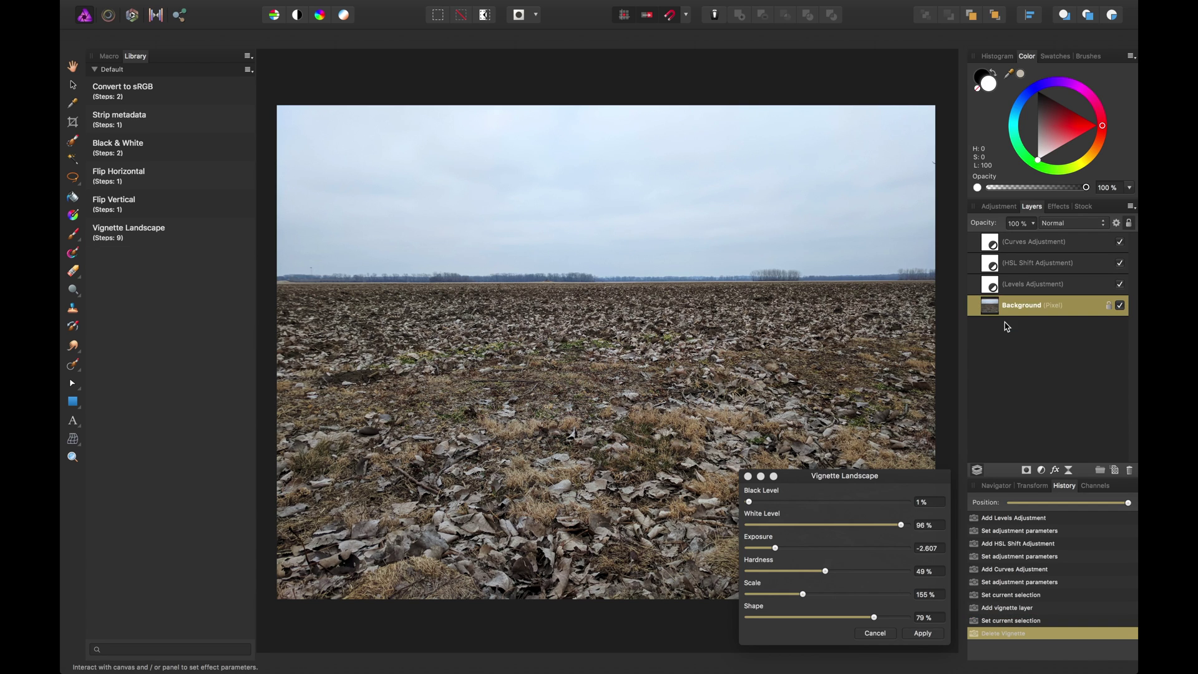
# - Delete the Levels, HSL Shift and Curves adjustment layers and close the Vignette Landscape dialog
pyautogui.click(1008, 282)
pyautogui.press('Delete')
pyautogui.click(1013, 257)
pyautogui.press('Delete')
pyautogui.click(1017, 242)
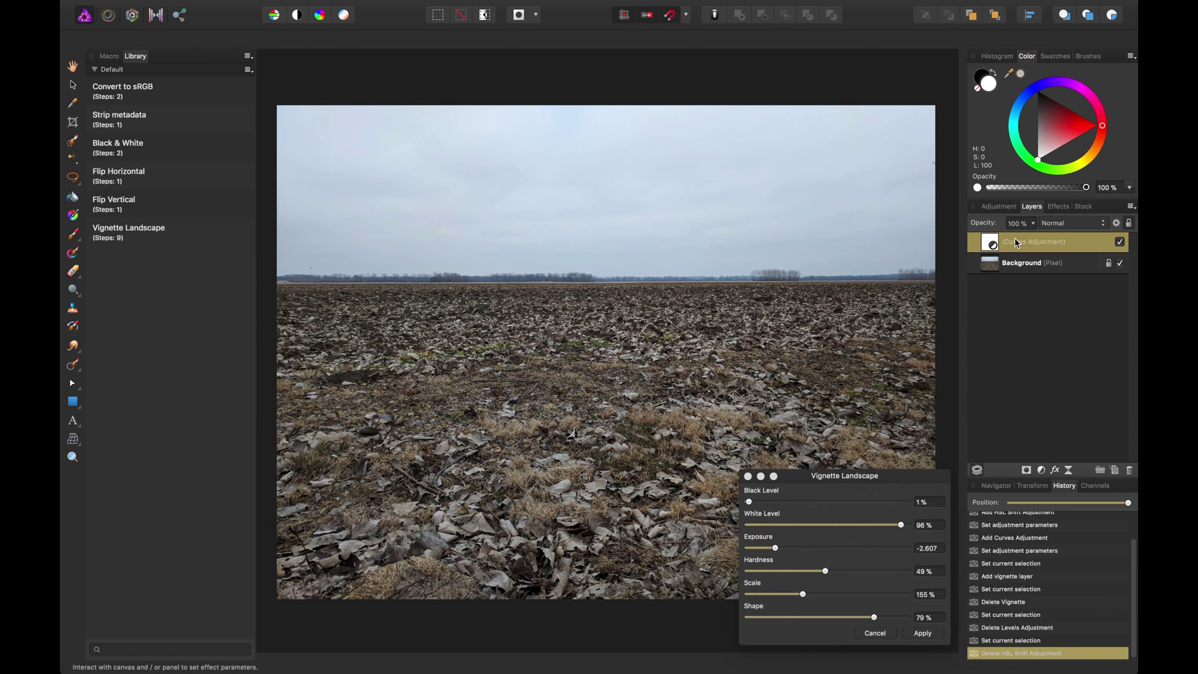
pyautogui.press('Delete')
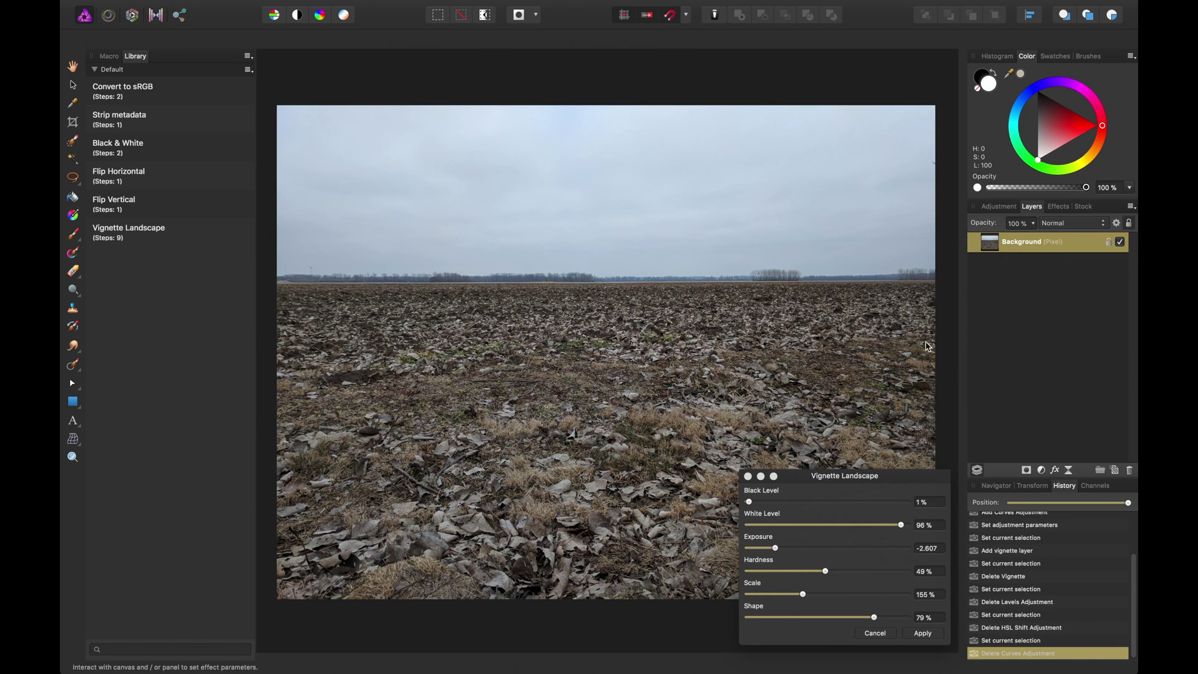
pyautogui.click(748, 476)
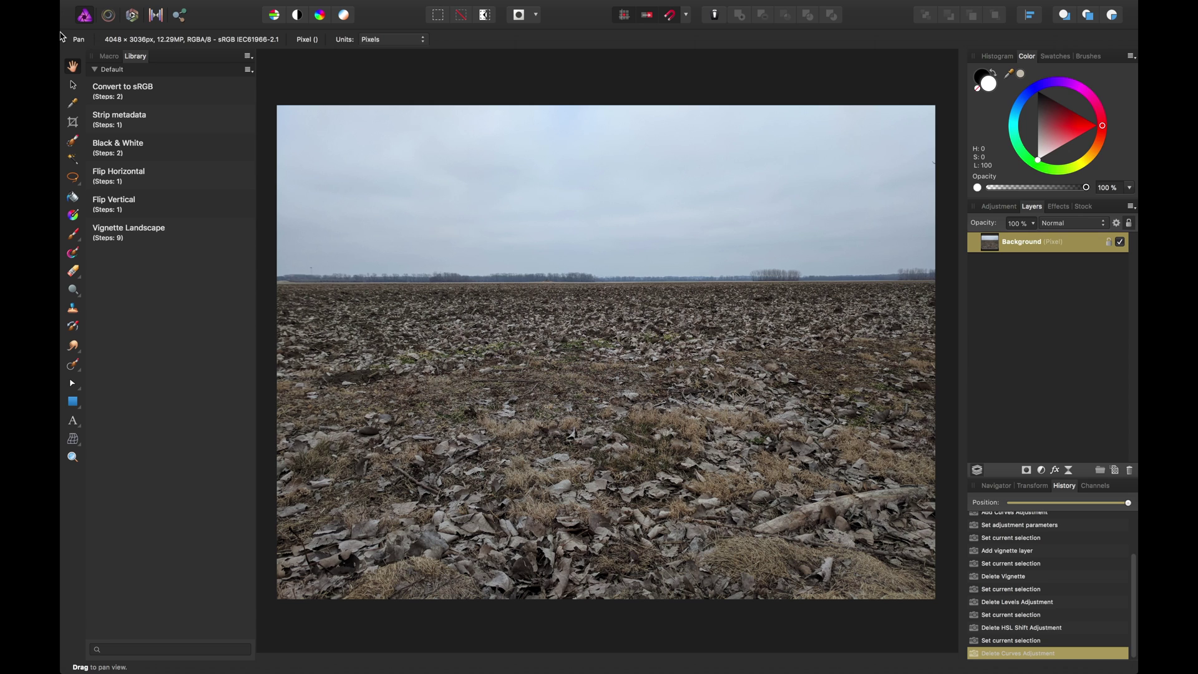
pyautogui.click(111, 57)
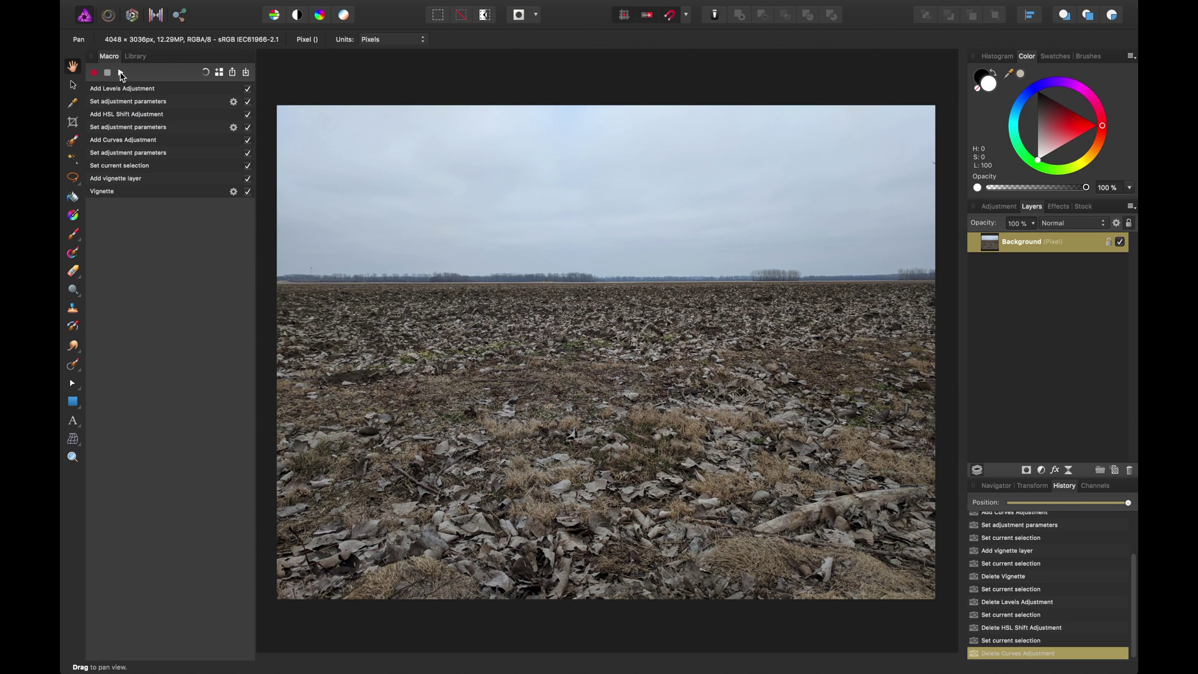
# - Replay the recorded macro and retune the vignette's black level, white level, exposure and hardness
pyautogui.click(122, 74)
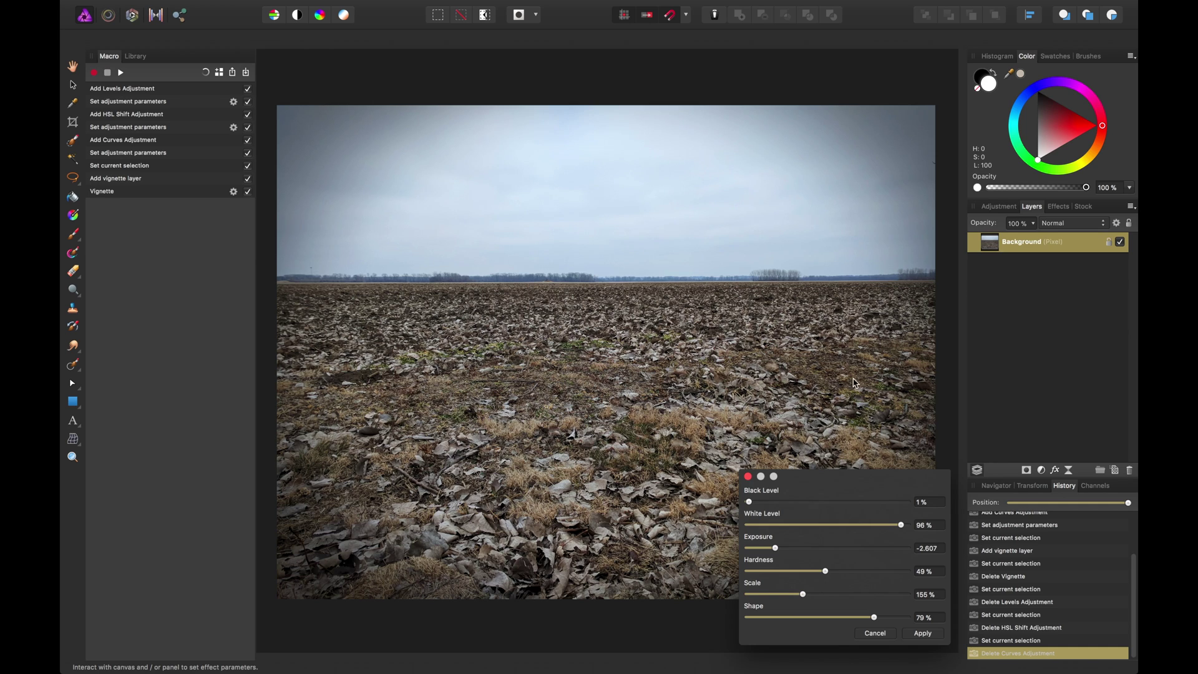
pyautogui.moveTo(945, 477); pyautogui.dragTo(905, 232)
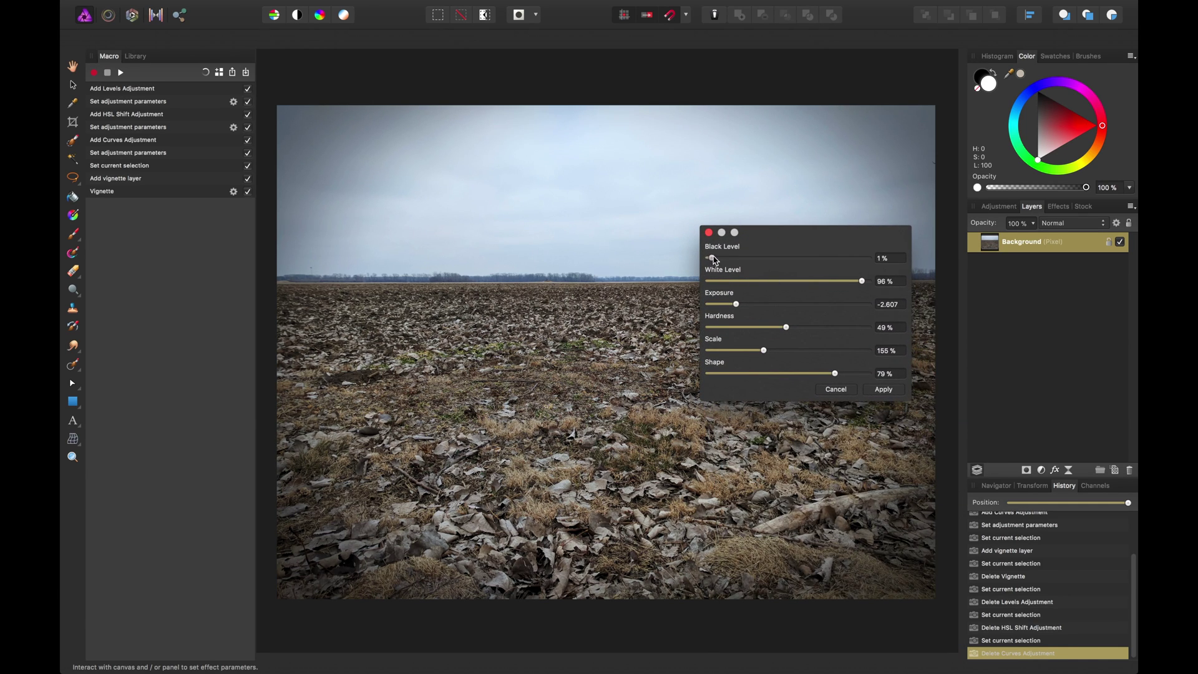
pyautogui.moveTo(714, 258)
pyautogui.mouseDown()
pyautogui.moveTo(739, 259)
pyautogui.moveTo(713, 263)
pyautogui.mouseUp()
pyautogui.moveTo(862, 281); pyautogui.dragTo(860, 285)
pyautogui.moveTo(737, 305)
pyautogui.mouseDown()
pyautogui.moveTo(751, 305)
pyautogui.moveTo(740, 306)
pyautogui.mouseUp()
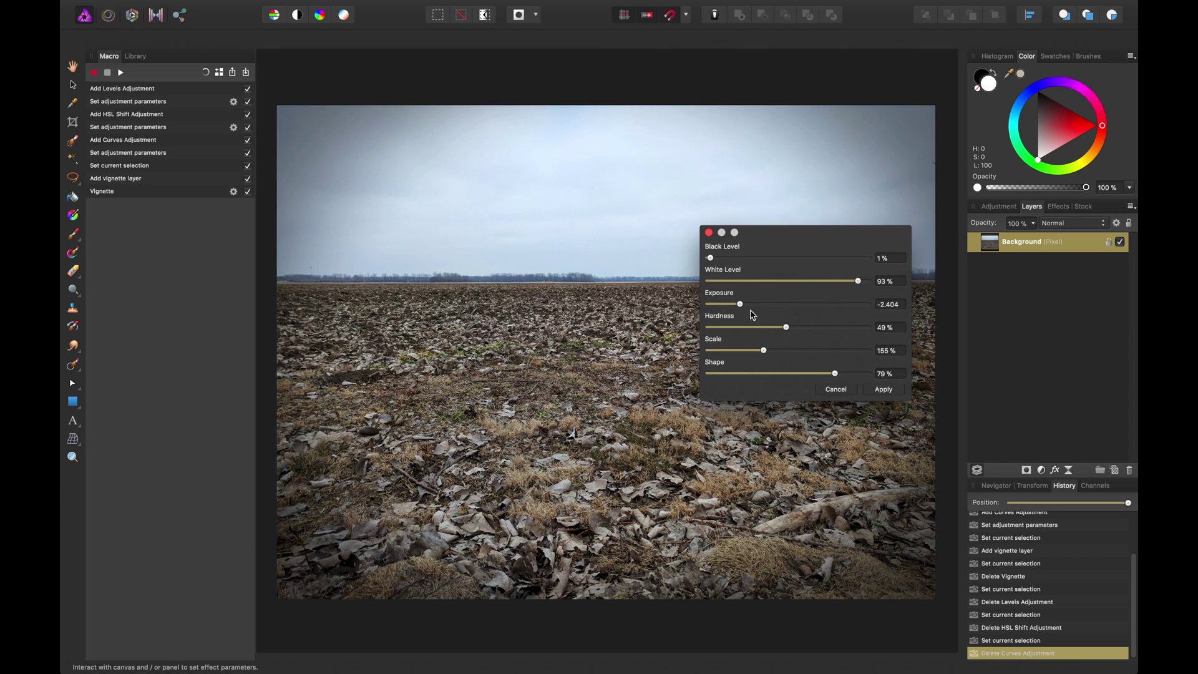
pyautogui.moveTo(822, 331); pyautogui.dragTo(812, 373)
# - Apply the retuned vignette, review the recorded HSL and Levels step values, and begin exporting the macro
pyautogui.click(883, 389)
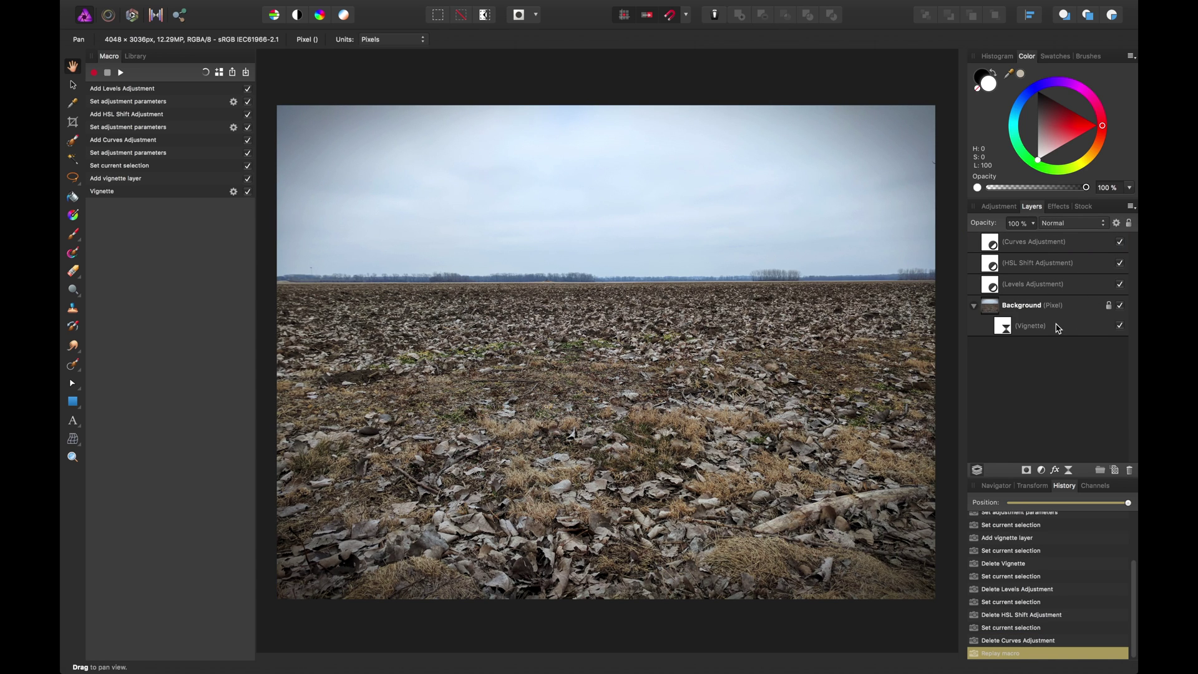
pyautogui.click(232, 128)
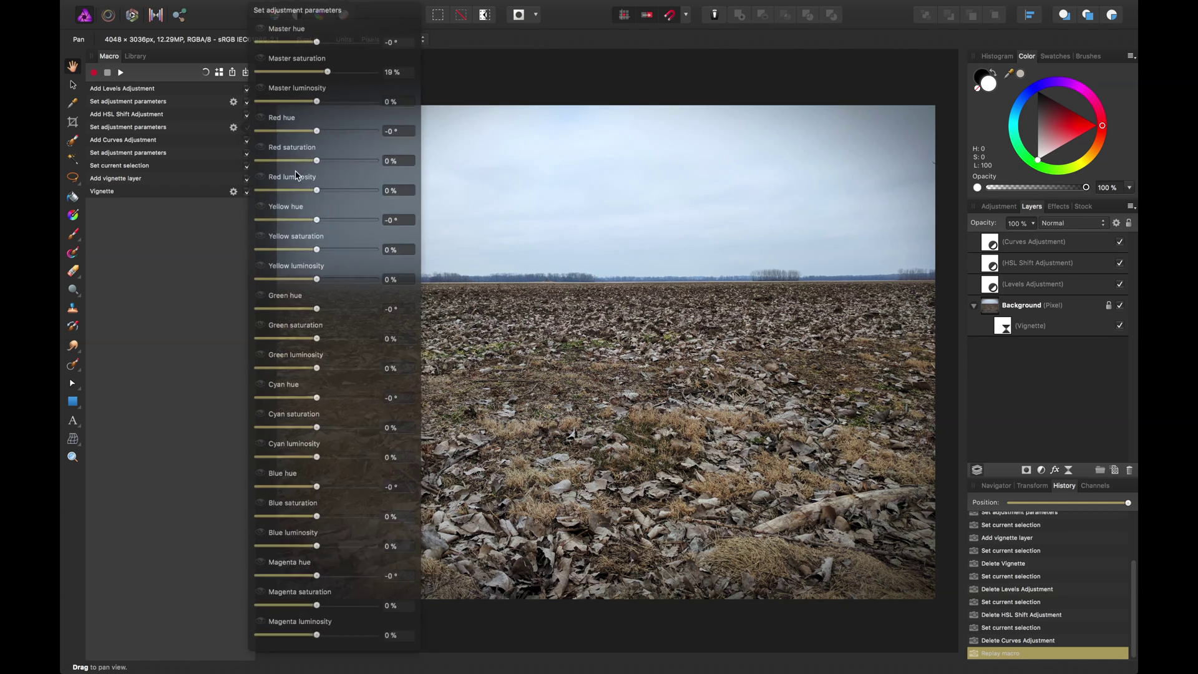
pyautogui.click(232, 124)
pyautogui.click(234, 101)
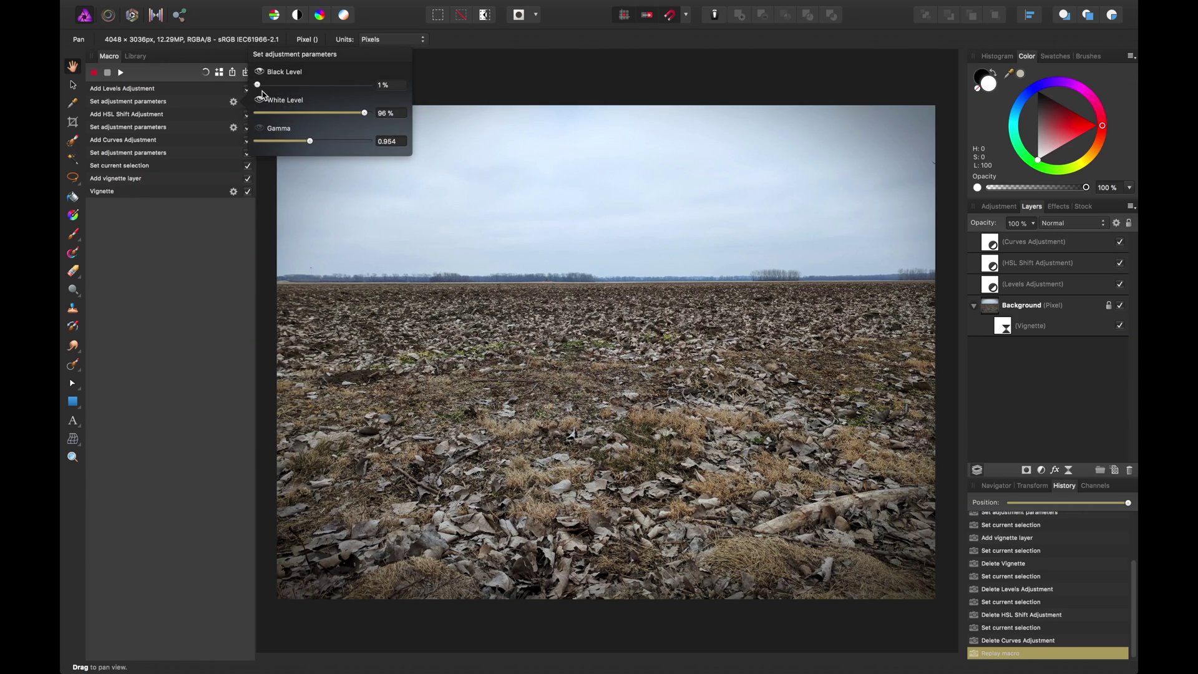
pyautogui.click(260, 101)
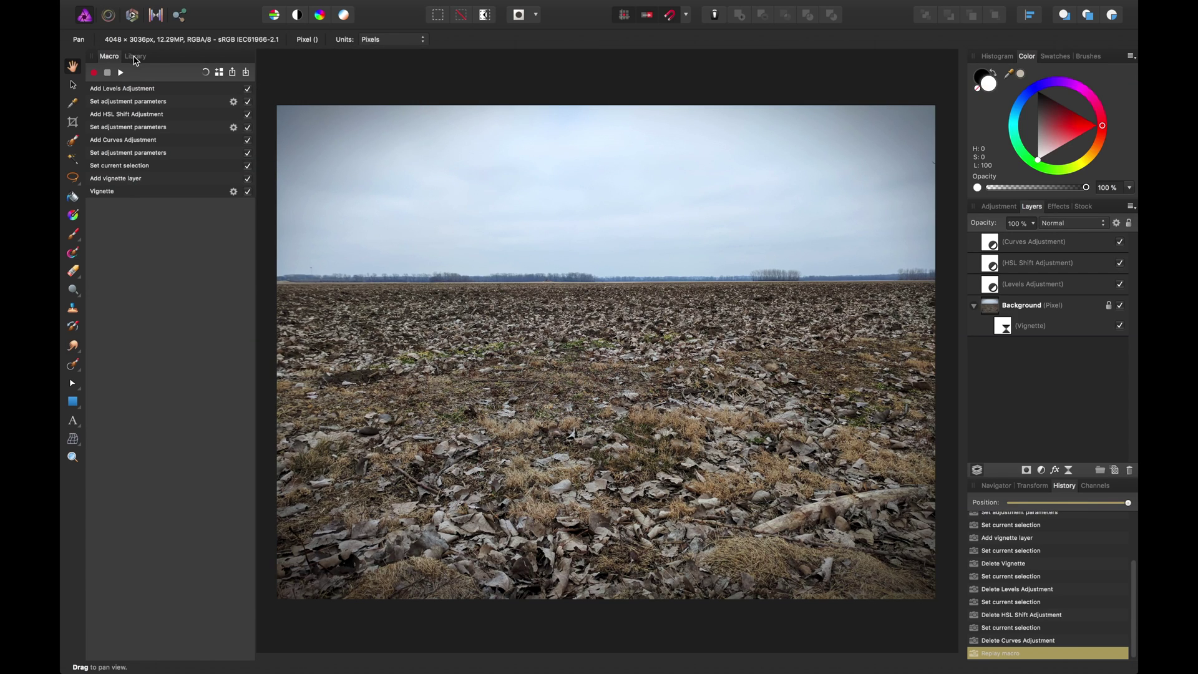
pyautogui.click(233, 73)
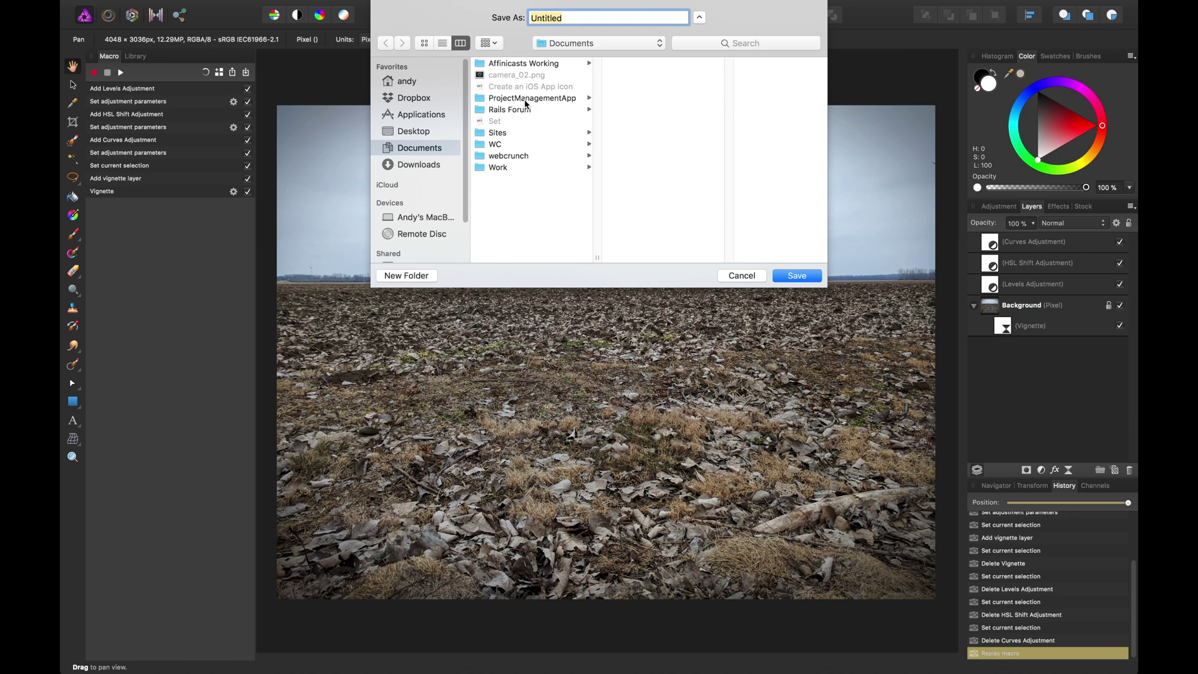
# - Save the macro to the Desktop as Vingette Macro.afmacro
pyautogui.write('V')
pyautogui.click(409, 132)
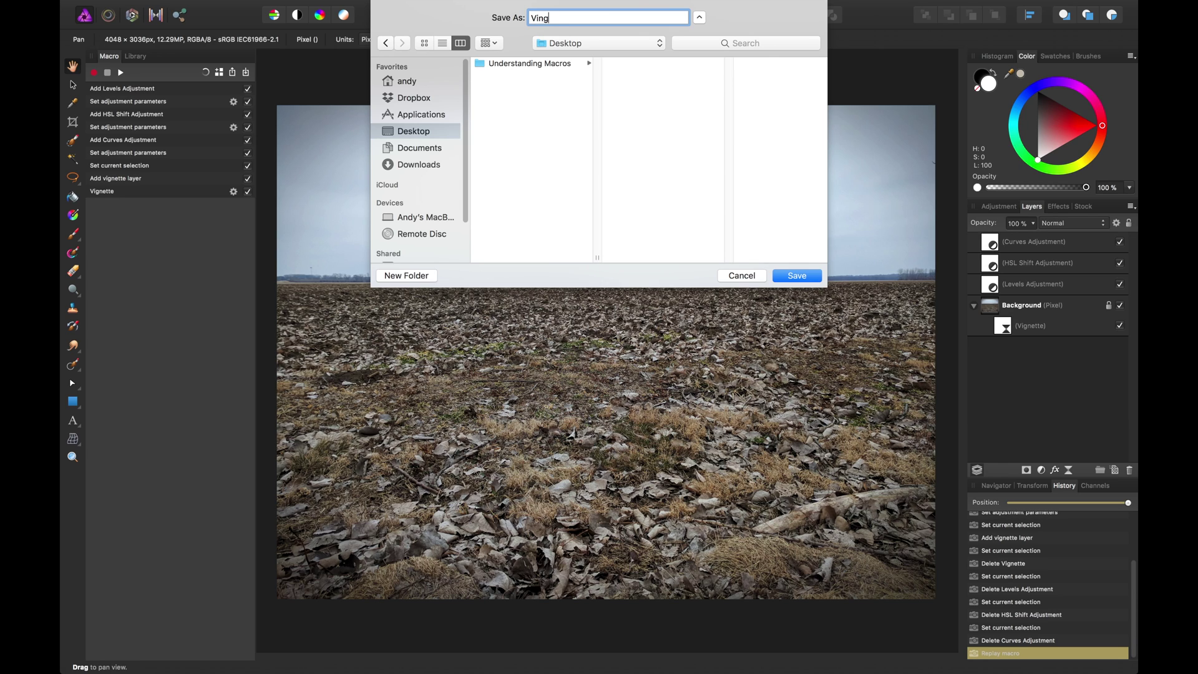
pyautogui.write('ingue')
pyautogui.press('BackSpace')
pyautogui.press('BackSpace')
pyautogui.write('ette MA')
pyautogui.press('Return')
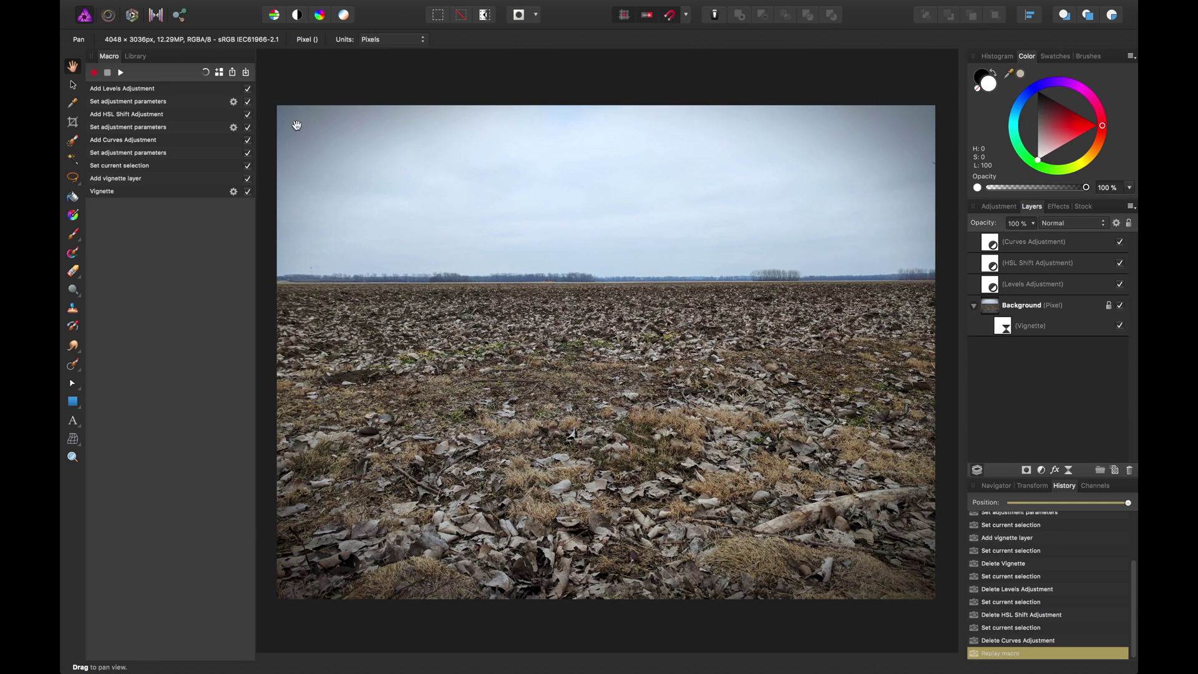
# - Import Vingette Macro.afmacro from the Desktop back into the Macro panel
pyautogui.click(248, 73)
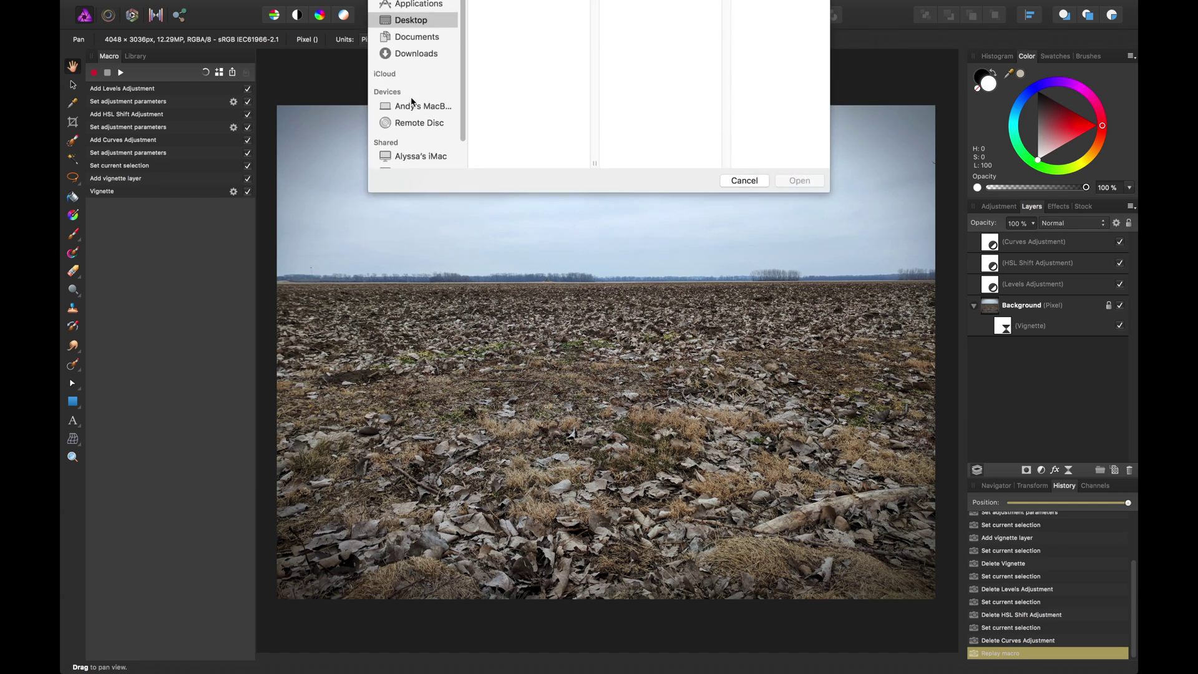
pyautogui.click(567, 43)
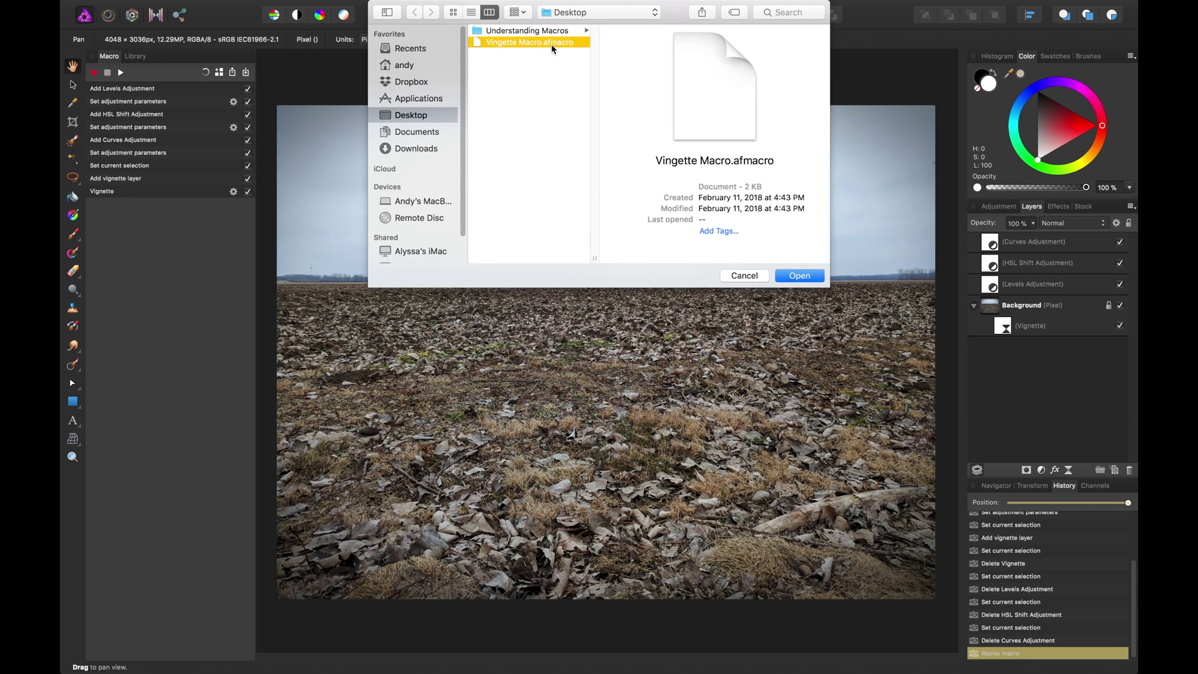
pyautogui.click(799, 276)
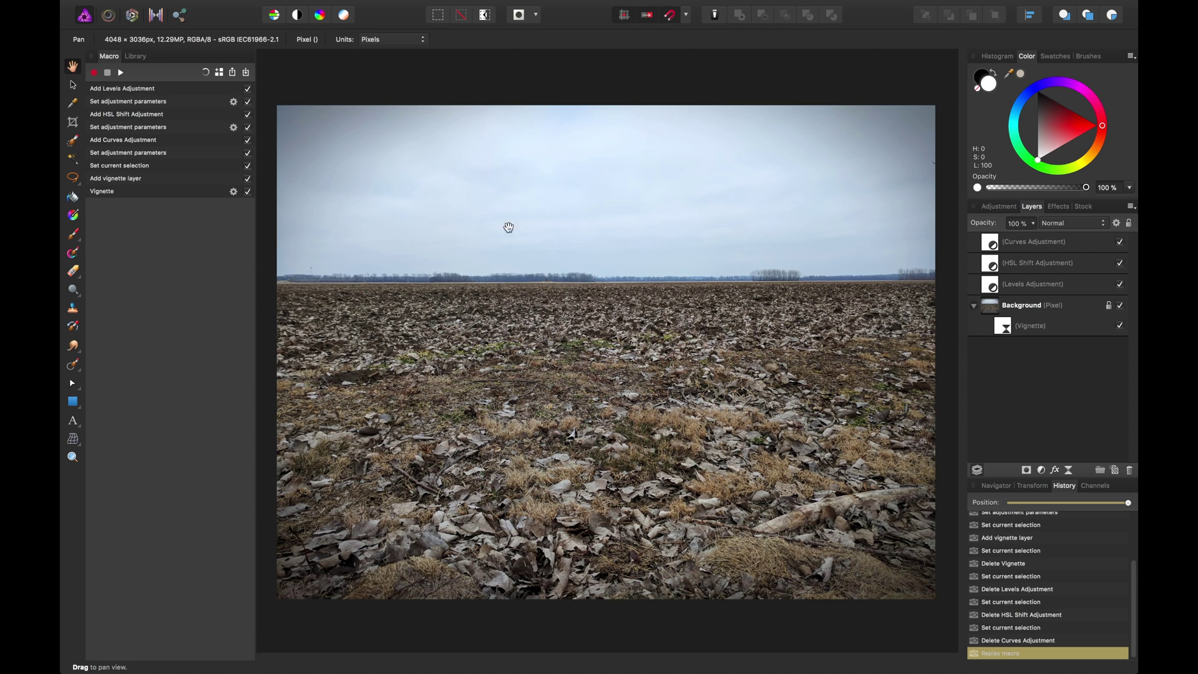
# - Create a new macro library category and rename it Portaits
pyautogui.click(141, 59)
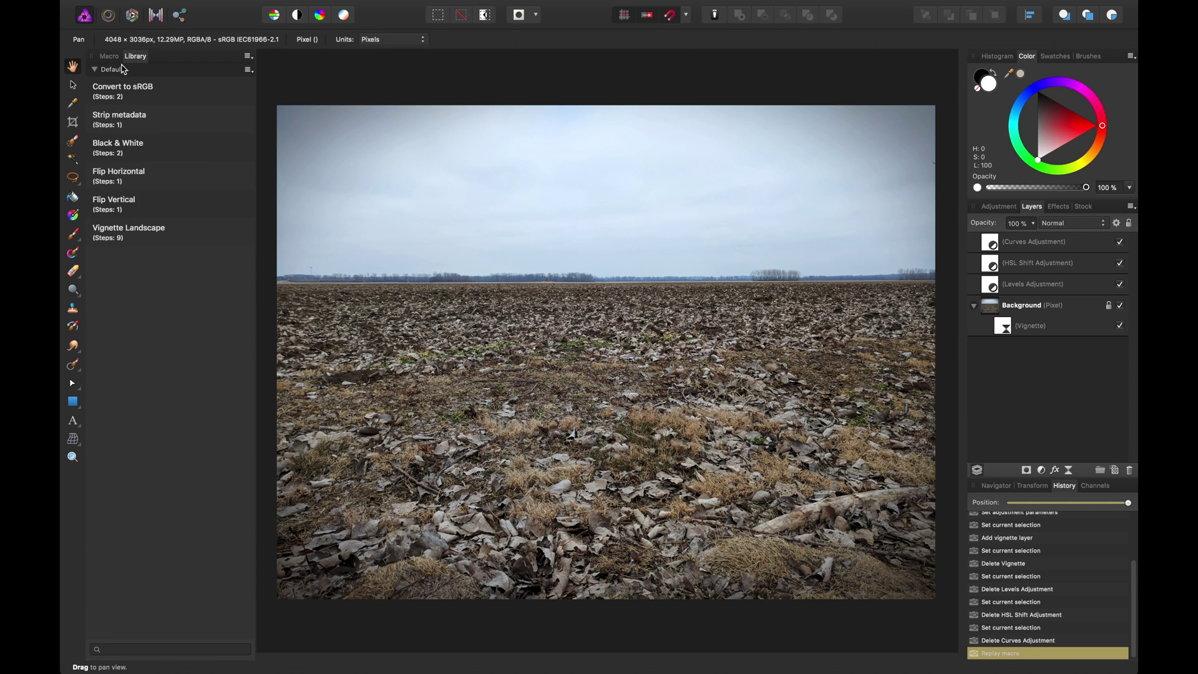
pyautogui.click(248, 57)
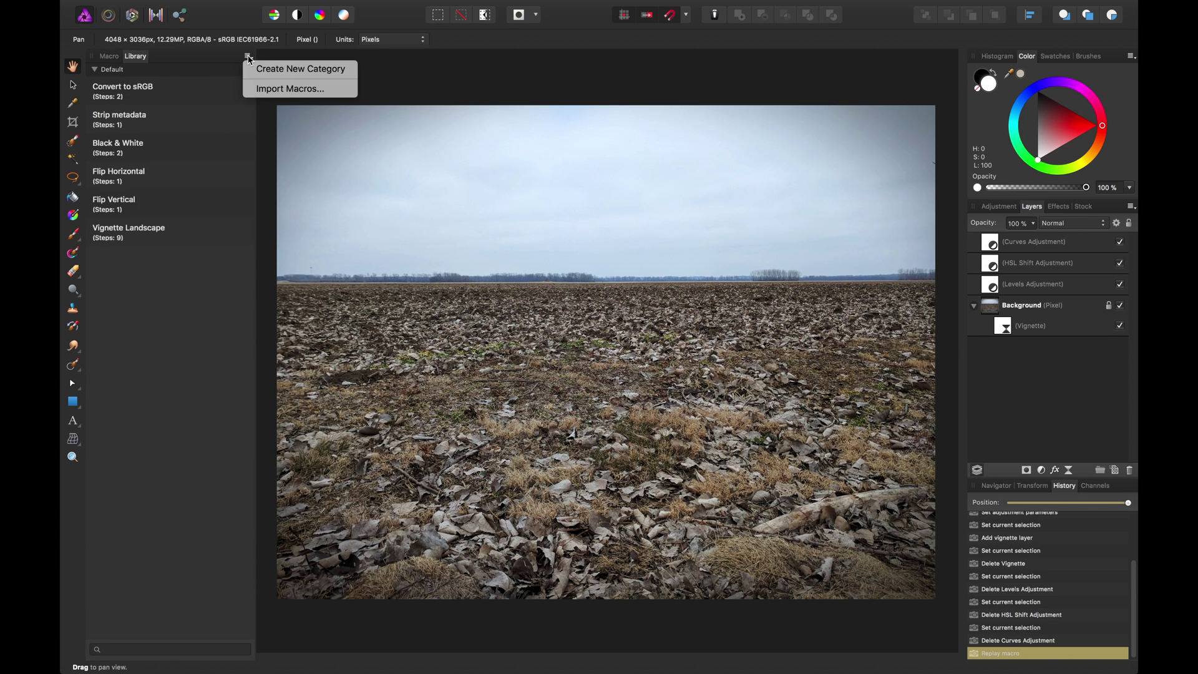
pyautogui.click(282, 70)
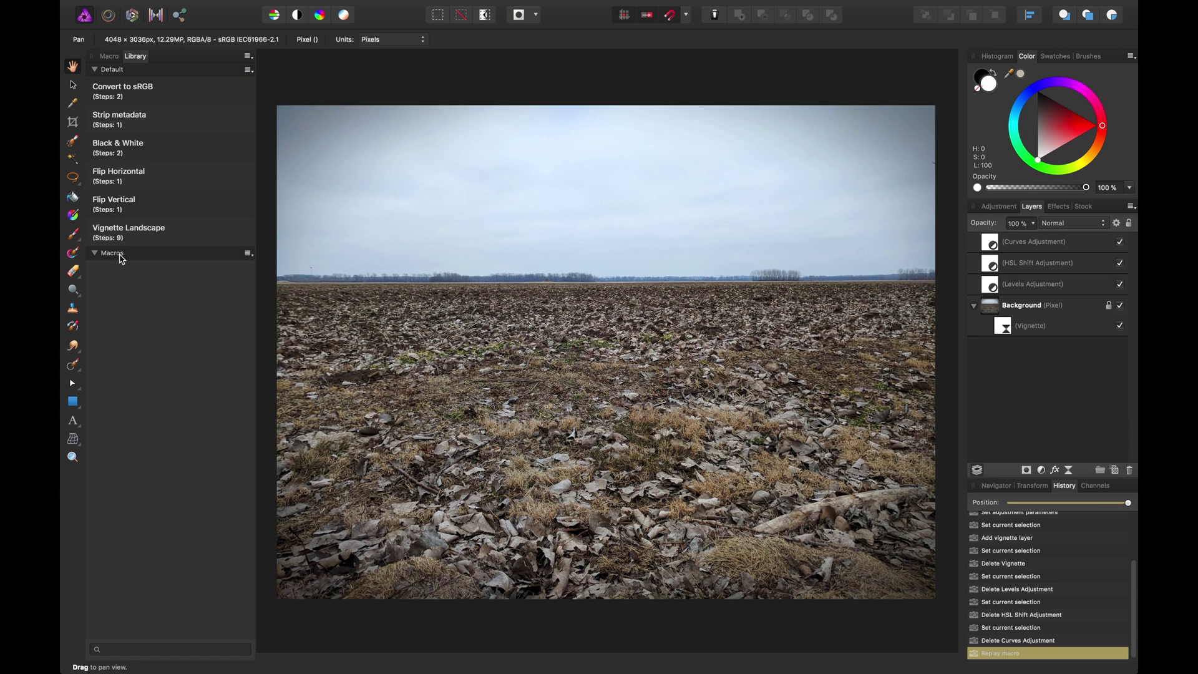
pyautogui.click(247, 253)
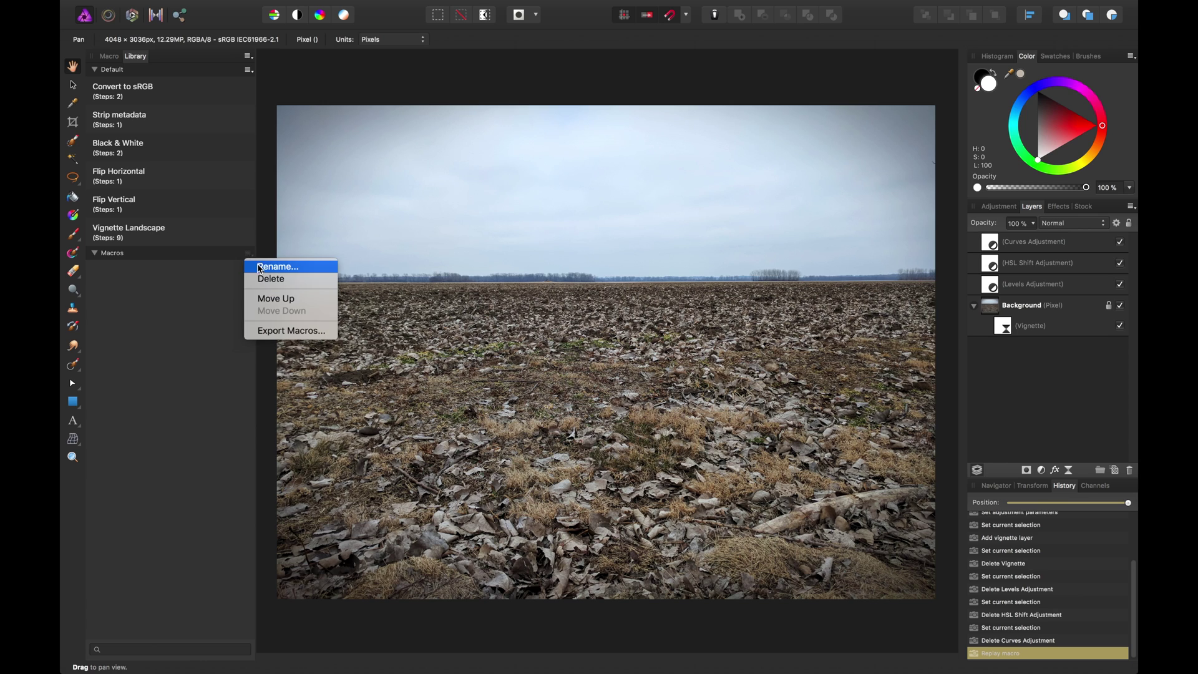
pyautogui.click(263, 267)
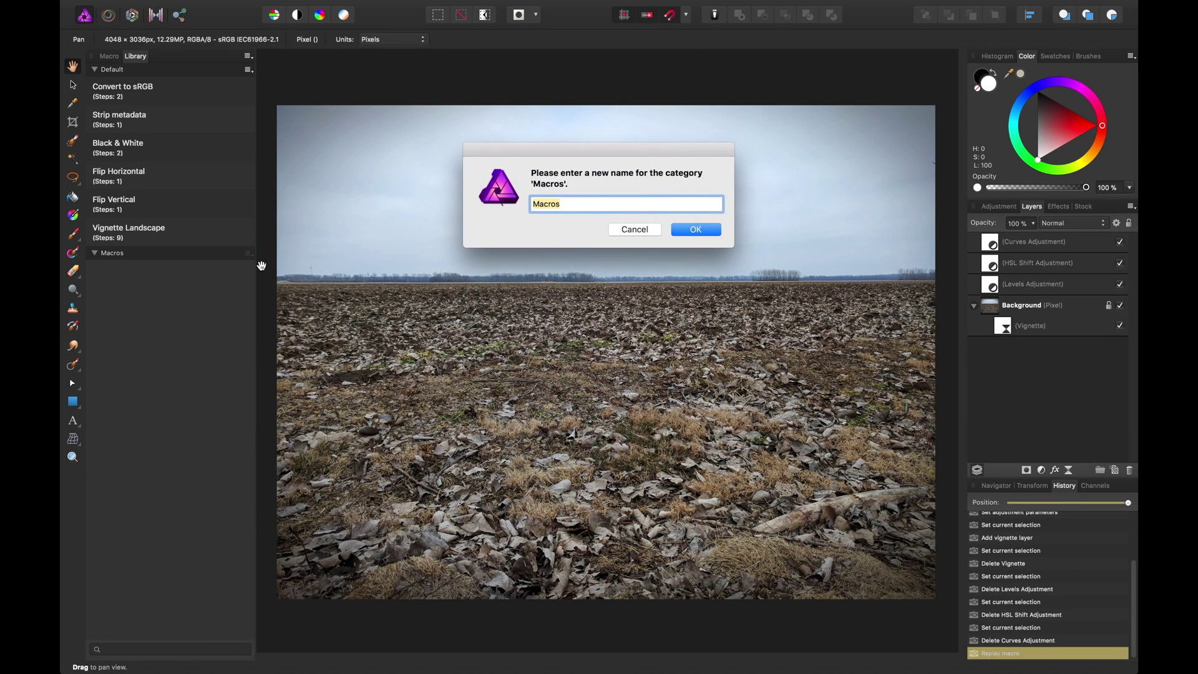
pyautogui.write('Portaits')
pyautogui.press('Return')
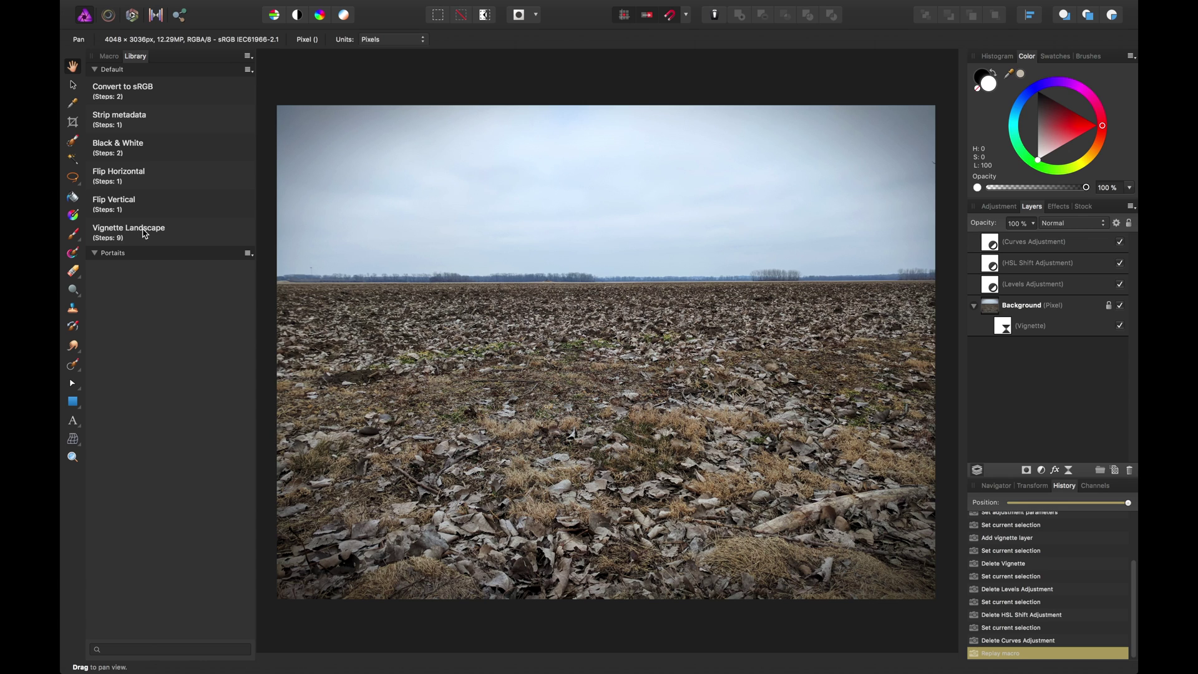
# - Discard the Vignette Landscape preview and move the Default category below Portaits
pyautogui.click(165, 233)
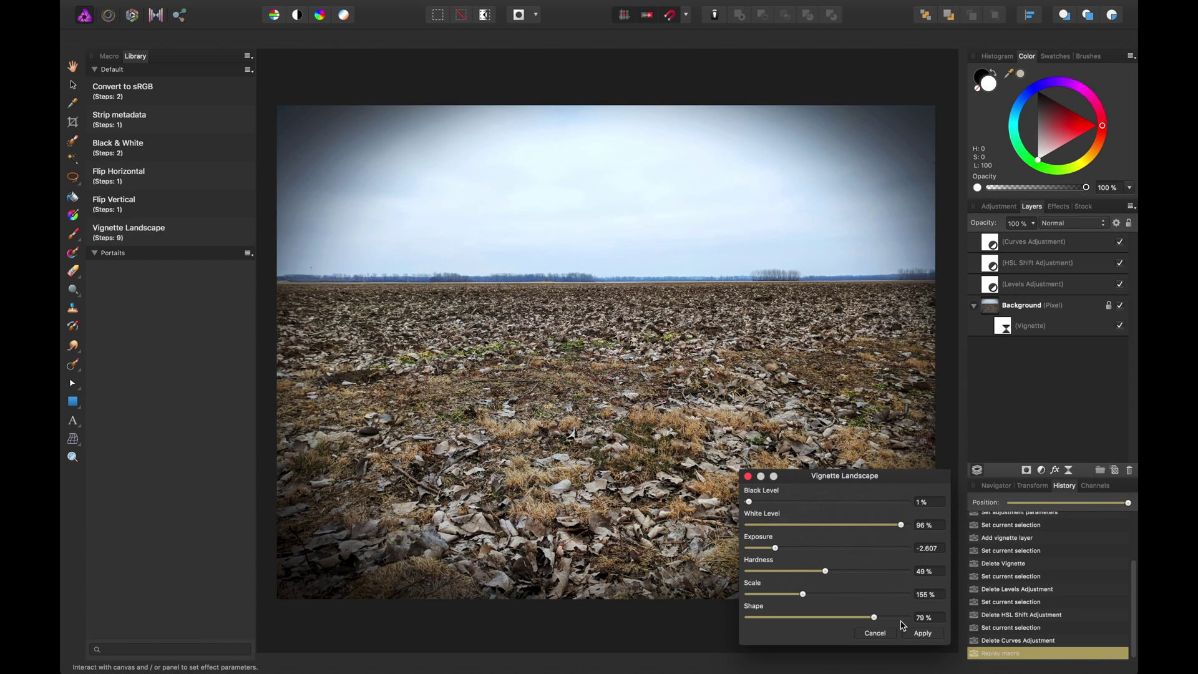
pyautogui.press('super+z')
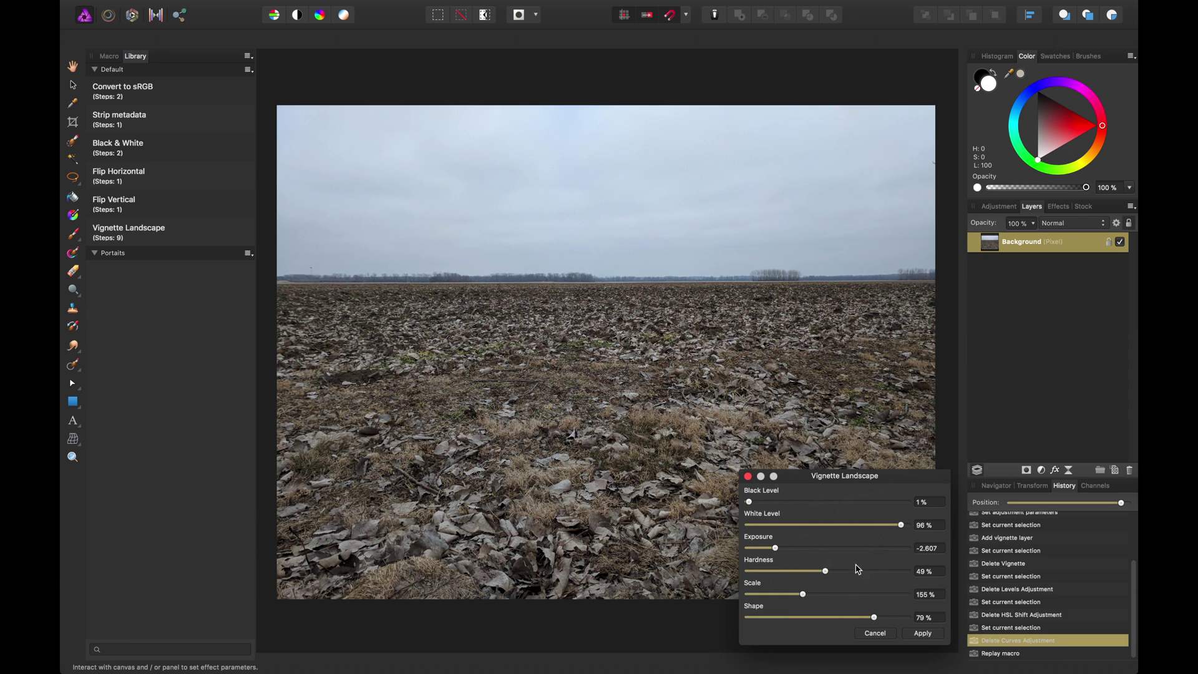
pyautogui.click(748, 476)
pyautogui.click(248, 69)
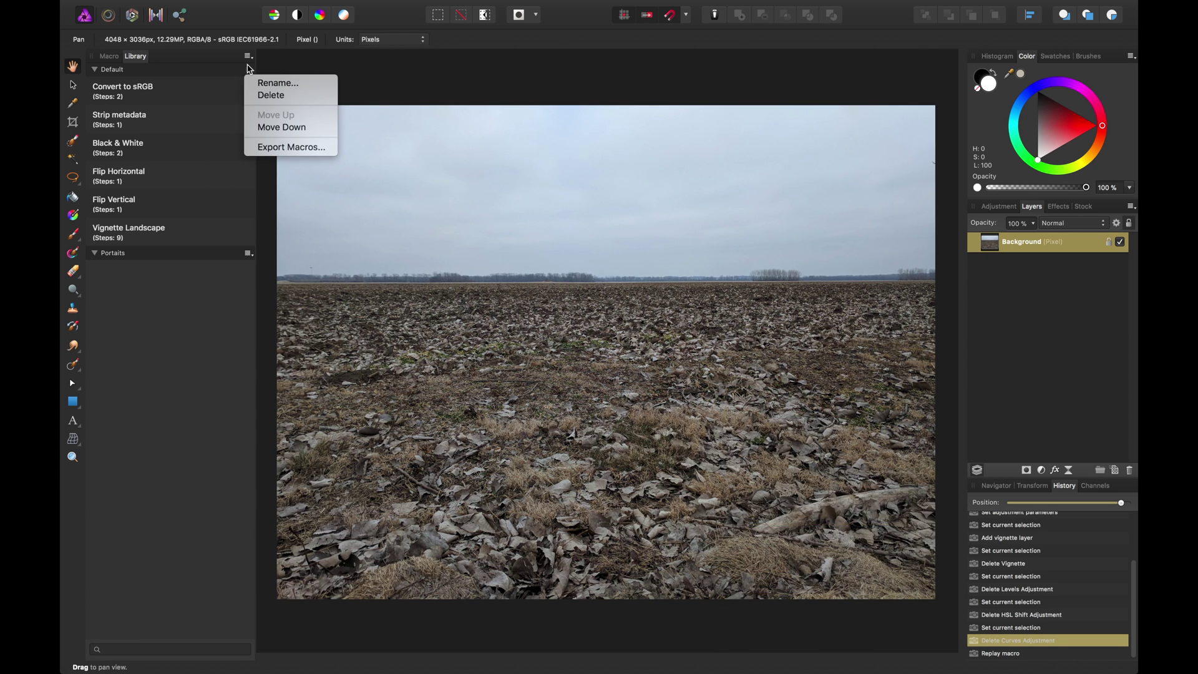
pyautogui.click(267, 132)
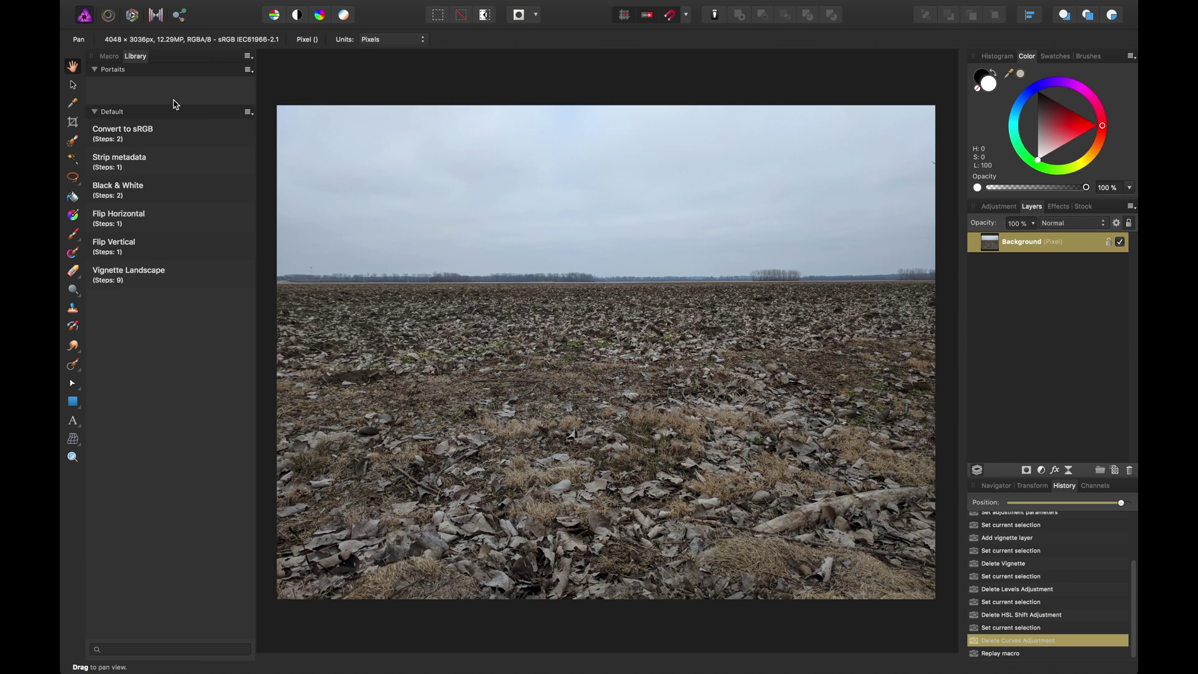
# - Drag the Vignette Landscape macro from Default into the Portaits category
pyautogui.click(199, 70)
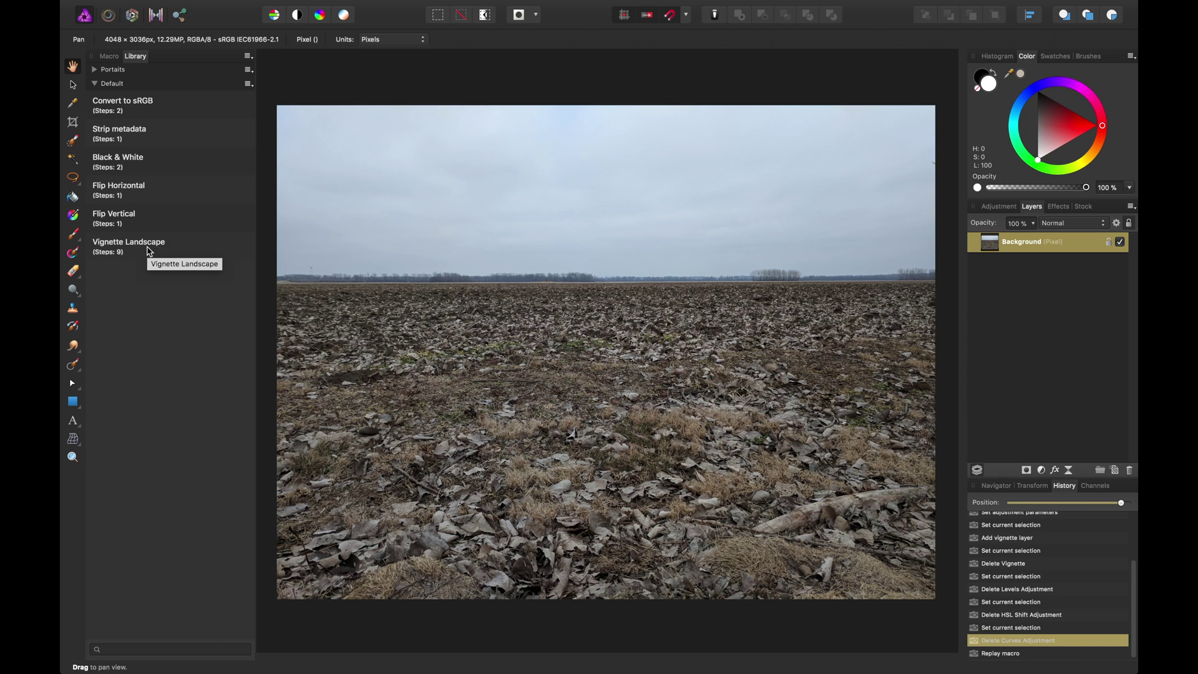
pyautogui.moveTo(149, 251); pyautogui.dragTo(126, 72)
pyautogui.click(96, 70)
pyautogui.click(142, 270)
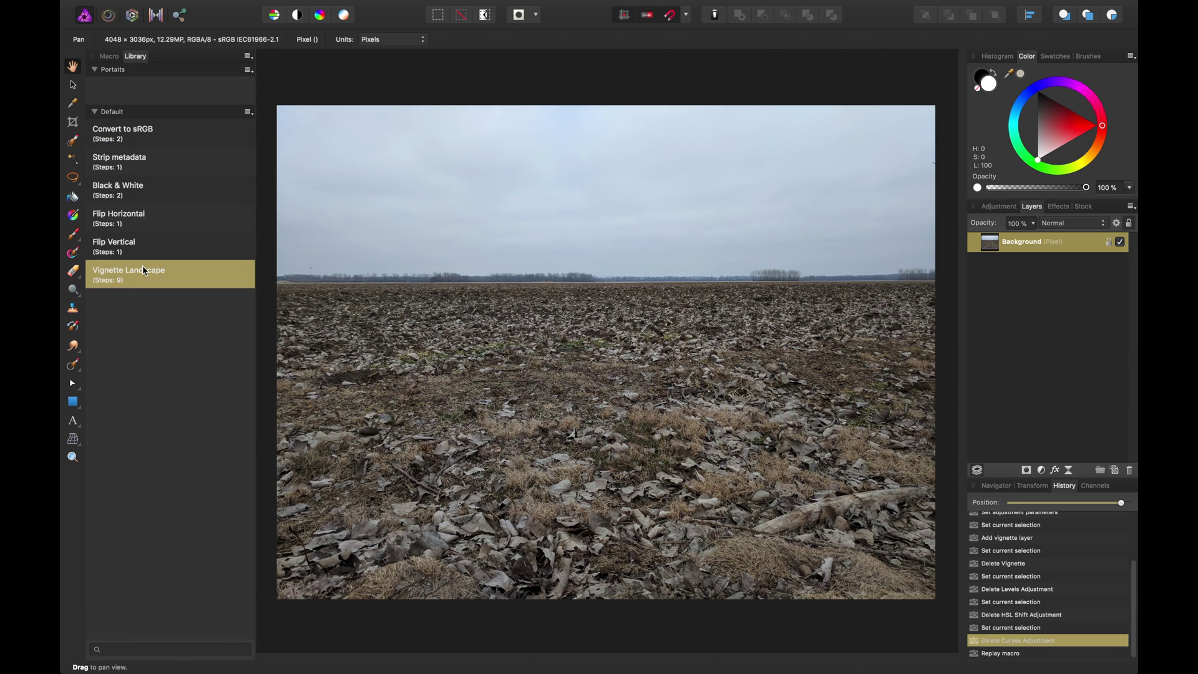
pyautogui.moveTo(142, 270); pyautogui.dragTo(138, 86)
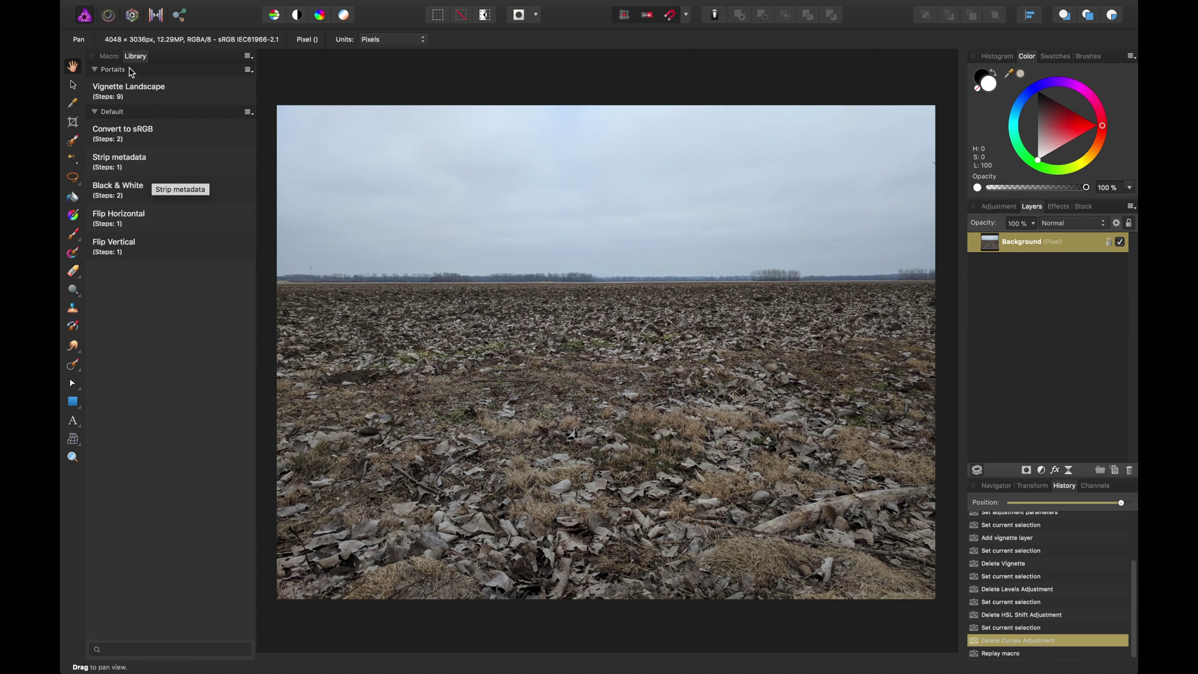
pyautogui.click(109, 55)
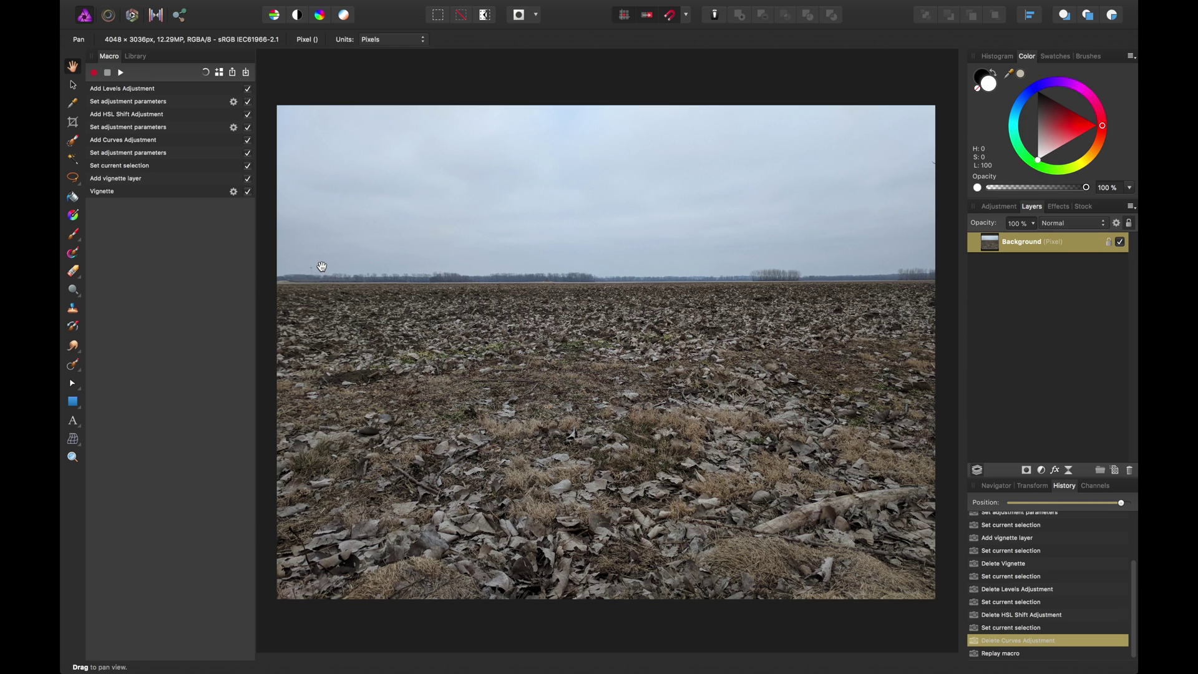